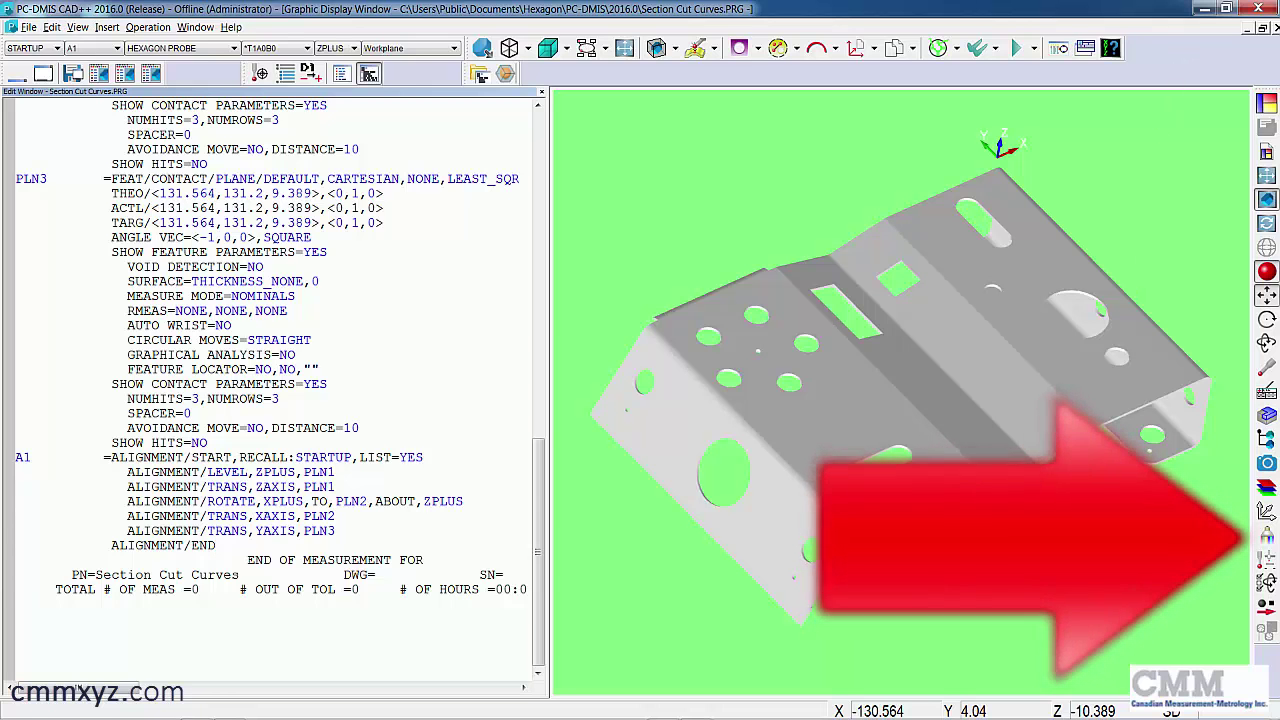
Step: Open the CAD and Graphic Setup dialog beside the sheet-metal model
click(1266, 538)
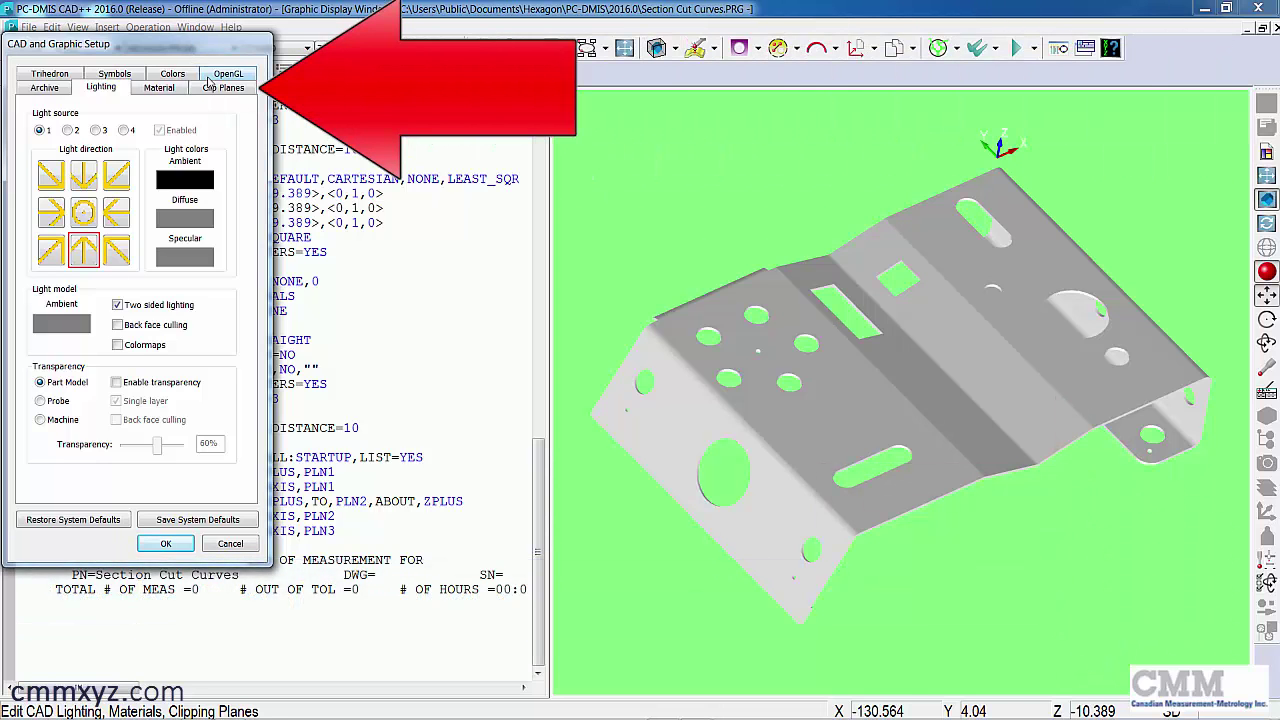
Step: Enable clipping plane 1 with vector J 1.0, K 0 and apply it across the part
click(240, 88)
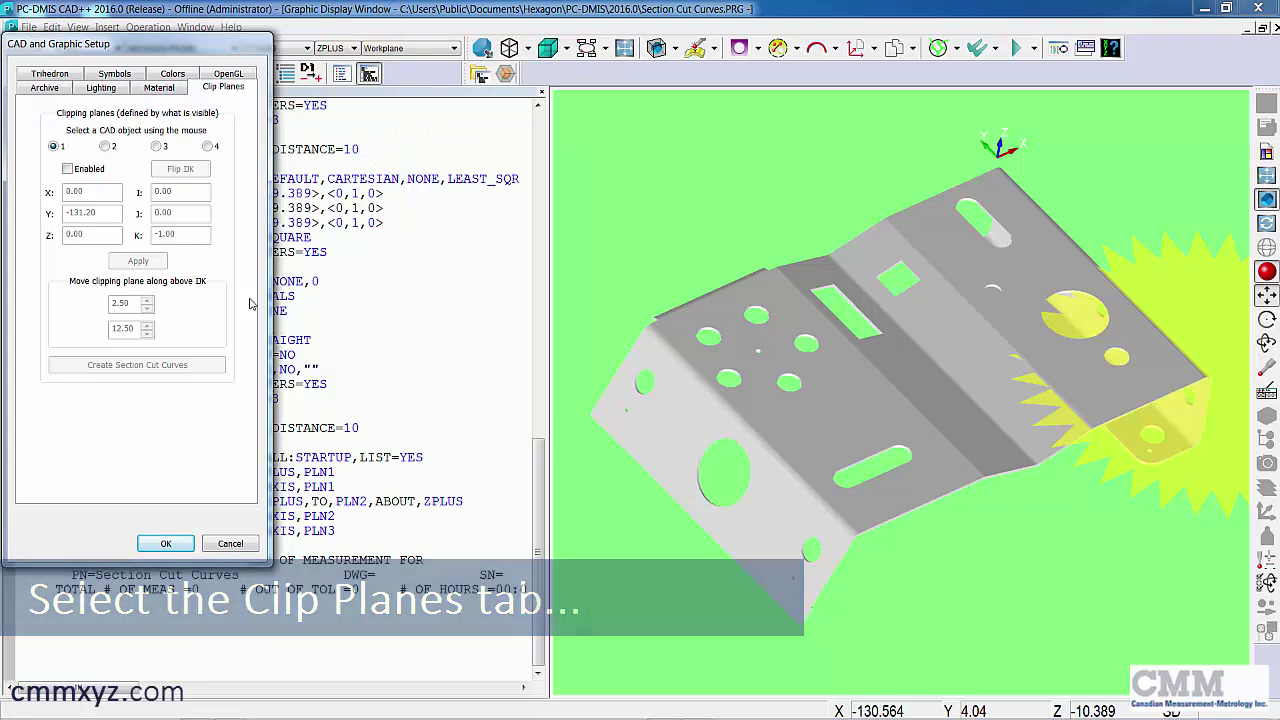
click(69, 171)
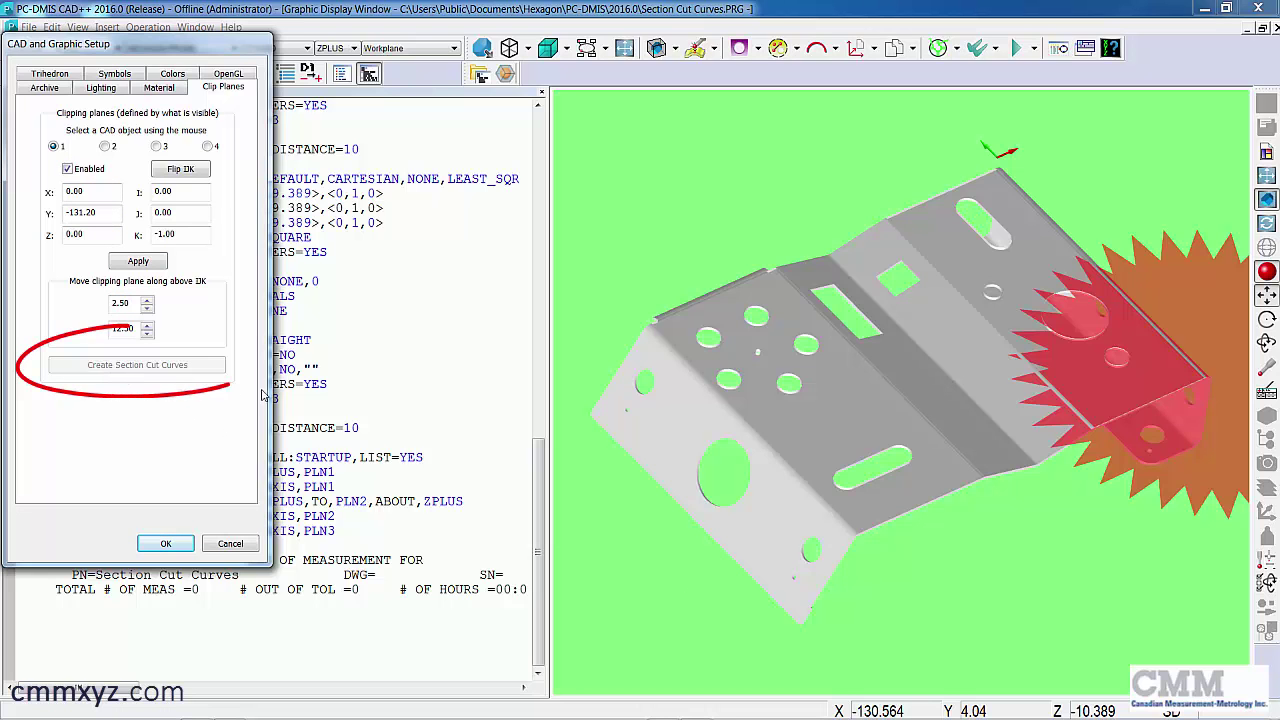
middle_drag(790, 509, 855, 464)
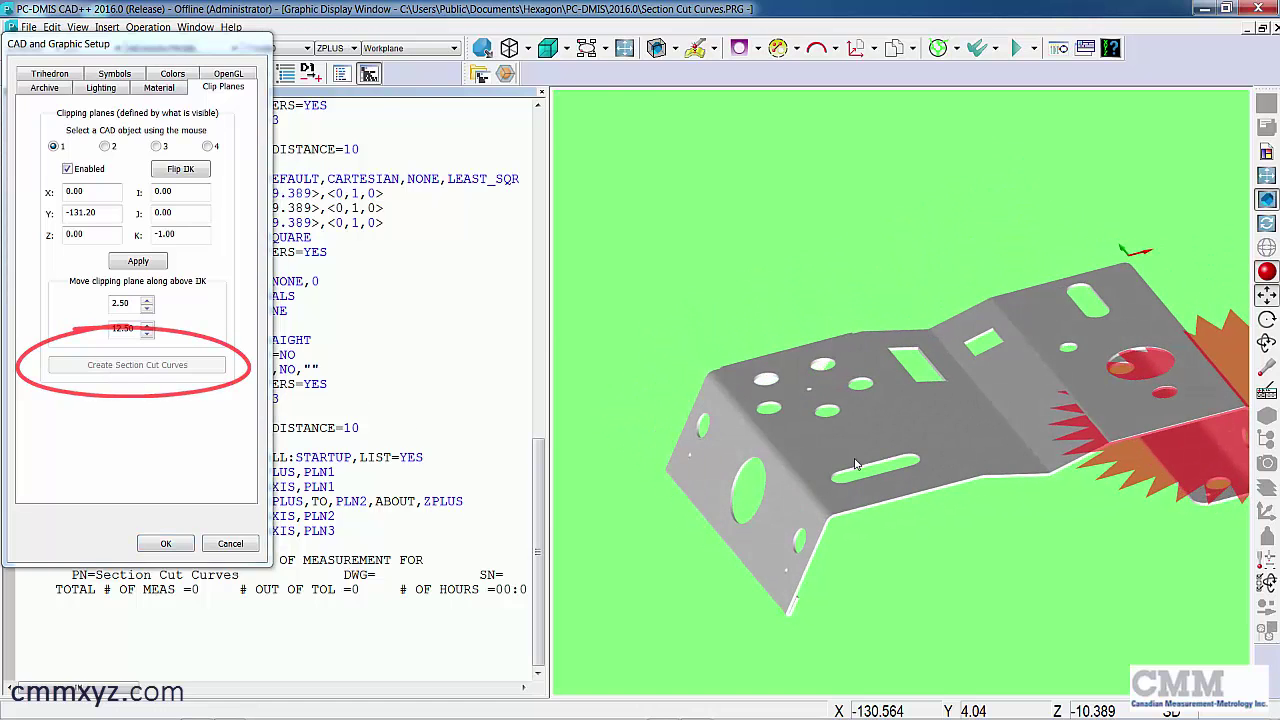
double_click(162, 212)
text(1.0)
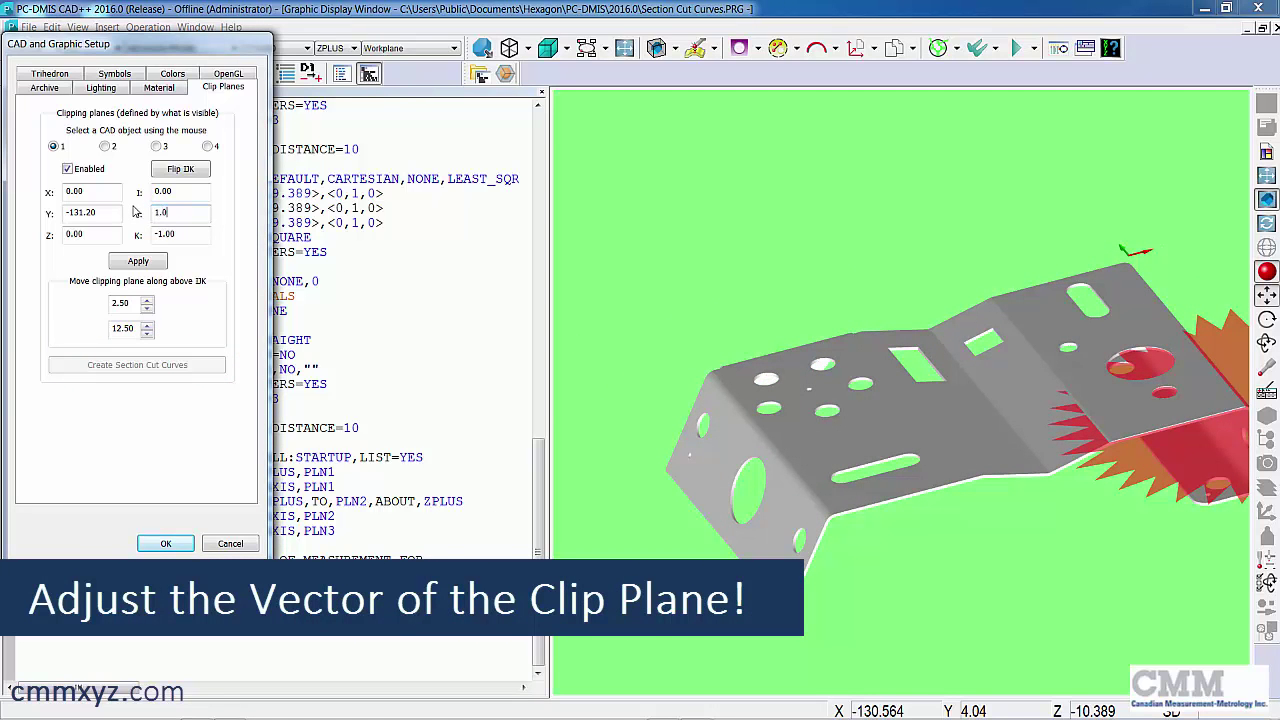
key(Tab)
text(0)
click(138, 261)
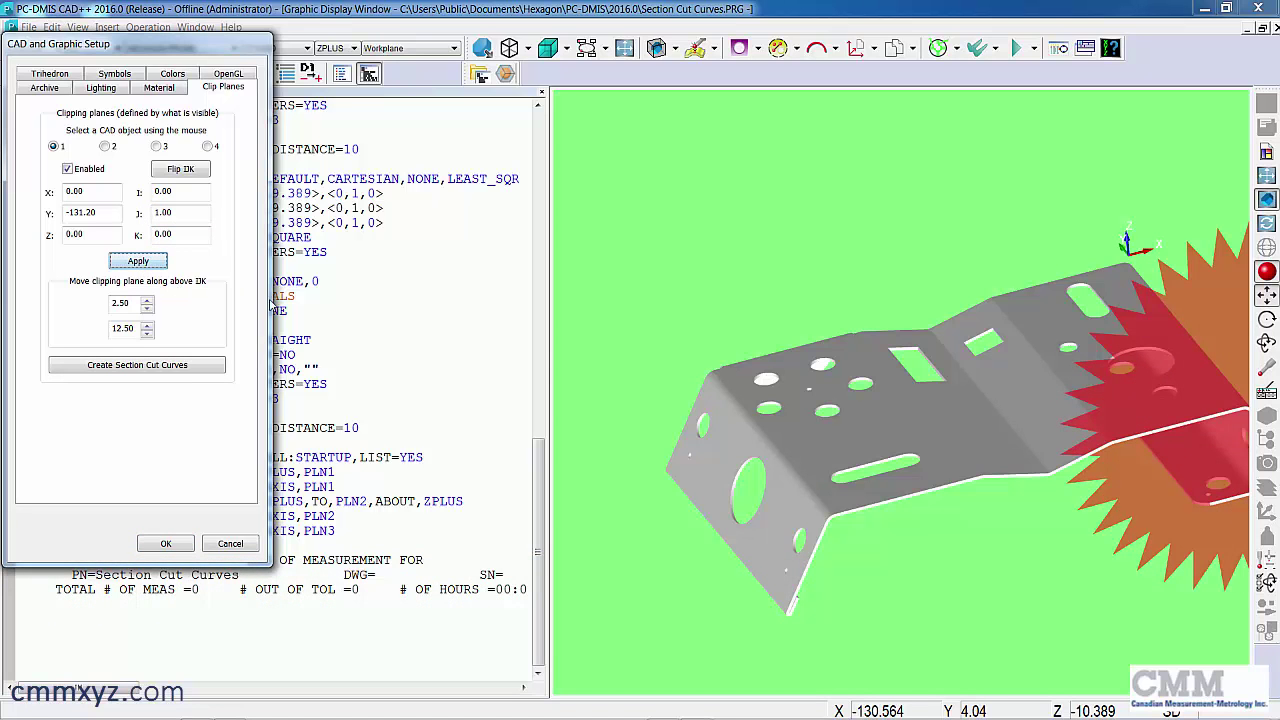
ctrl+right_drag(807, 459, 888, 465)
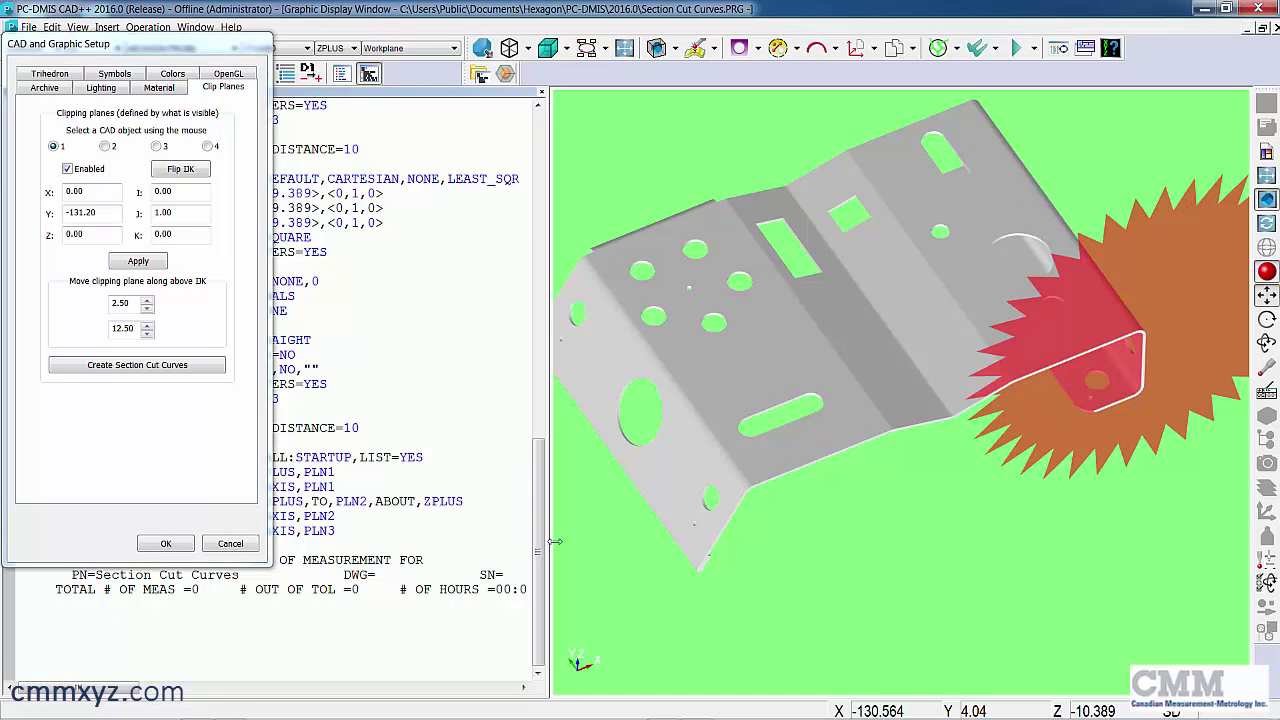
Step: Bring drawing.jpg in Windows Photo Viewer to the front to check the 16.9 and 118.5 dimensions
mouse_move(650, 712)
click(697, 709)
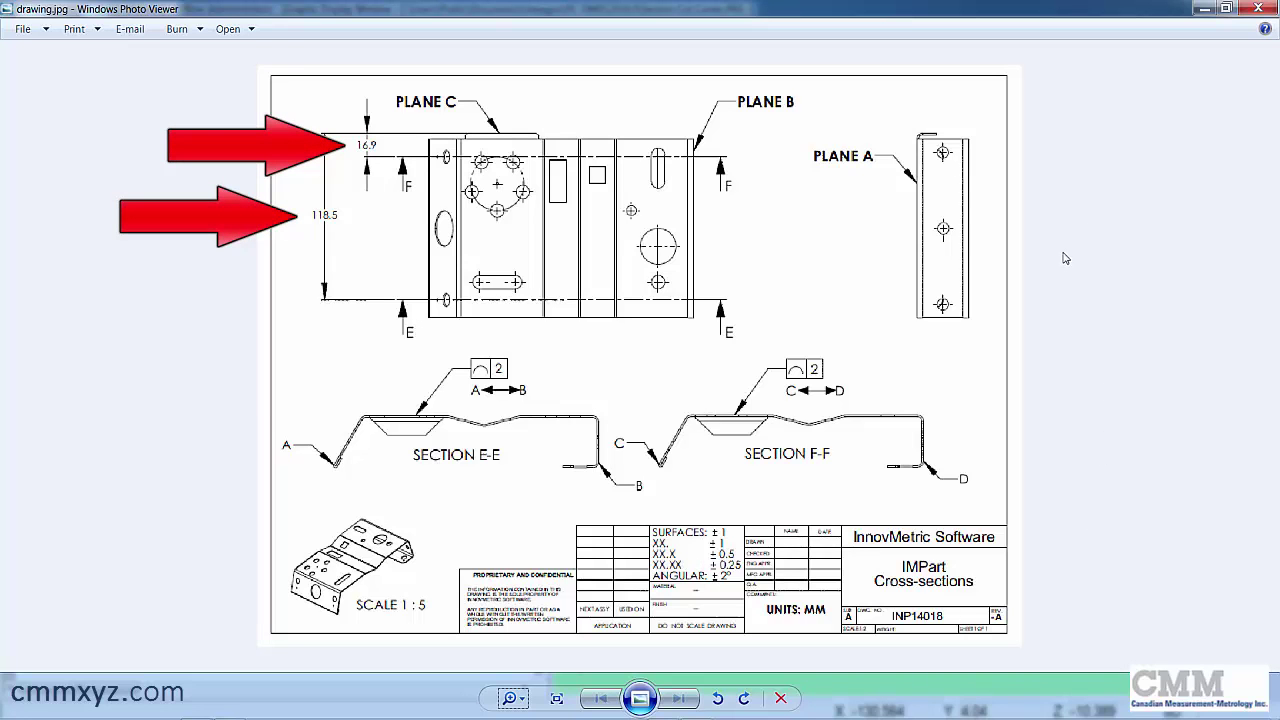
Step: Move clipping plane 1 to Y -16.90 and create a section cut curve there
click(1202, 8)
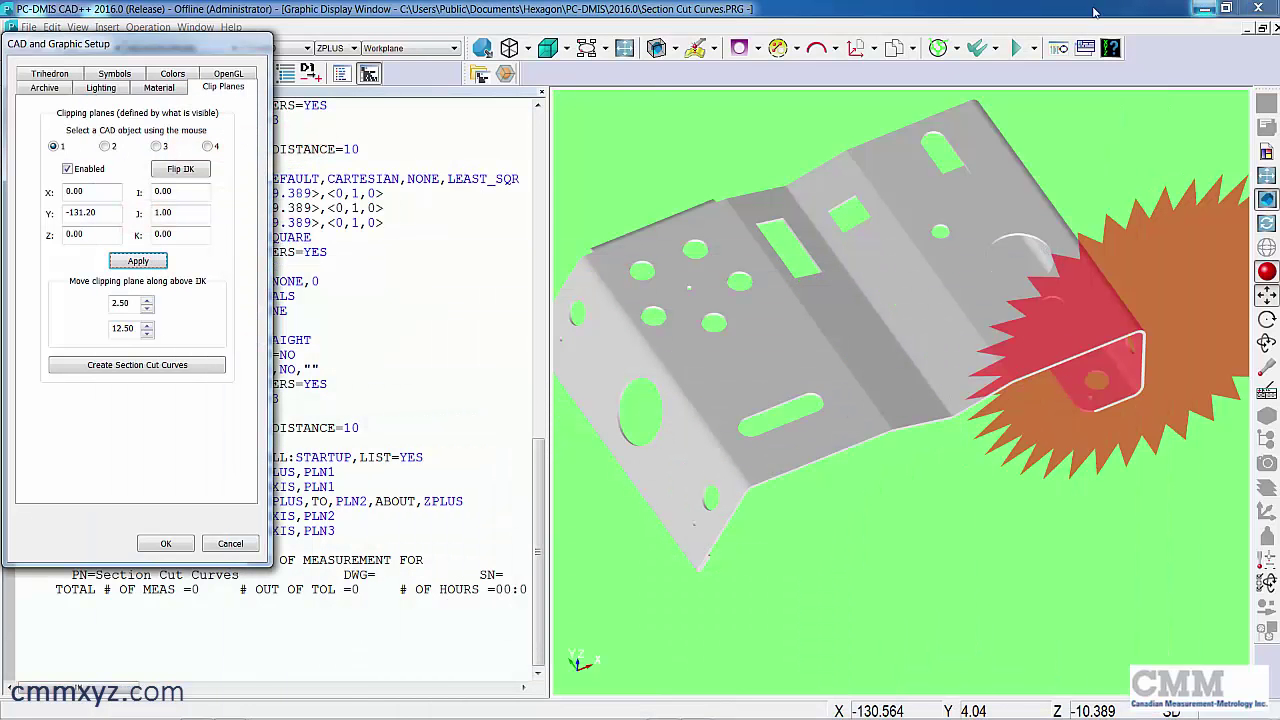
click(113, 214)
key(BackSpace)
key(BackSpace)
key(BackSpace)
key(BackSpace)
key(BackSpace)
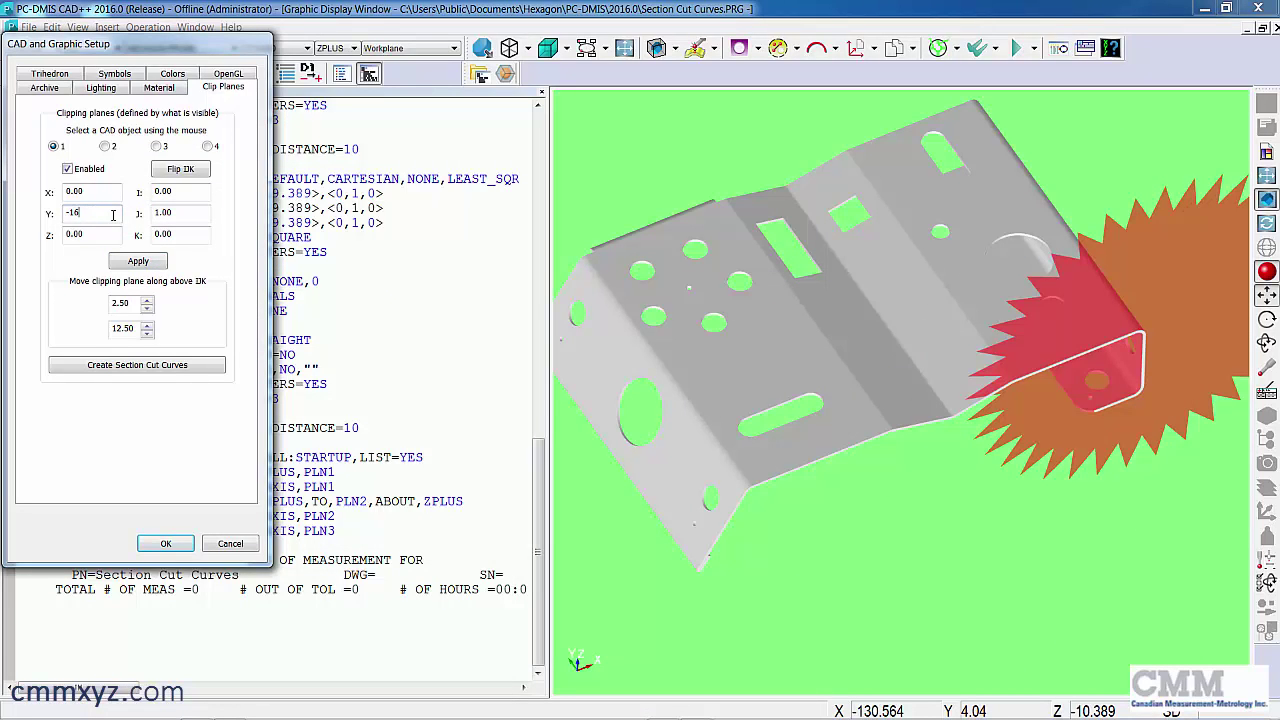
text(6.9)
click(129, 263)
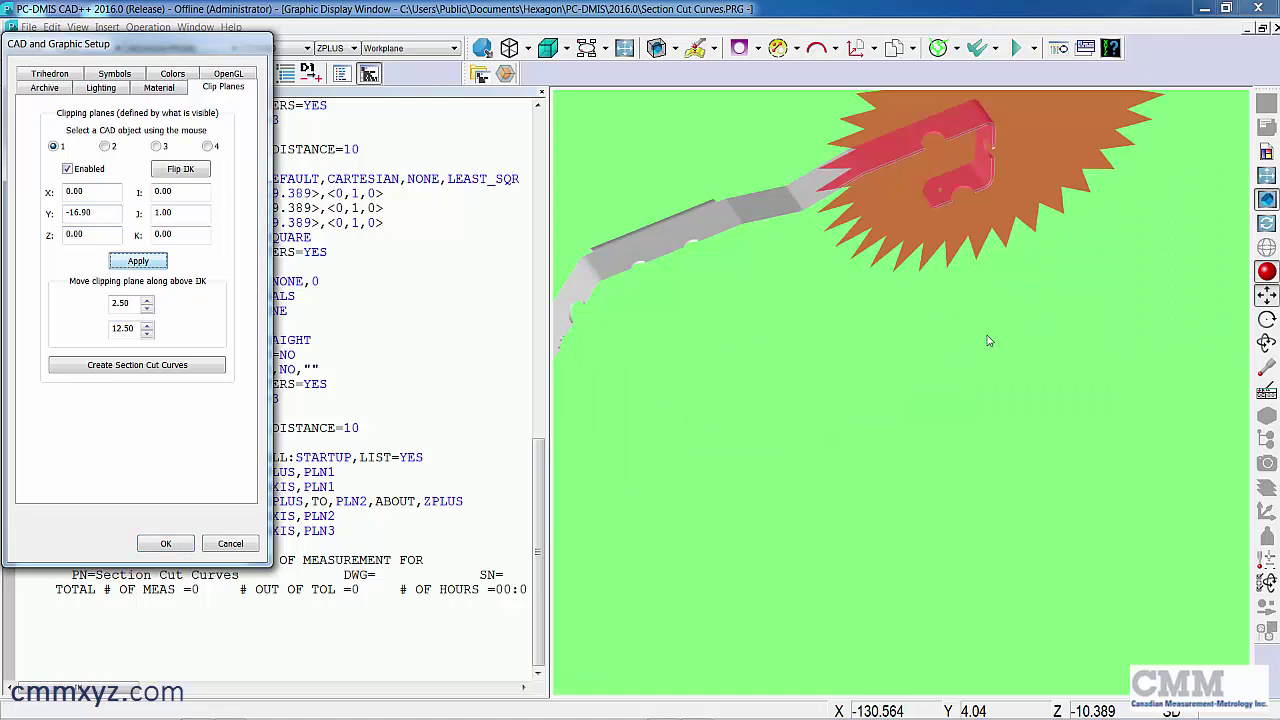
drag(851, 369, 963, 451)
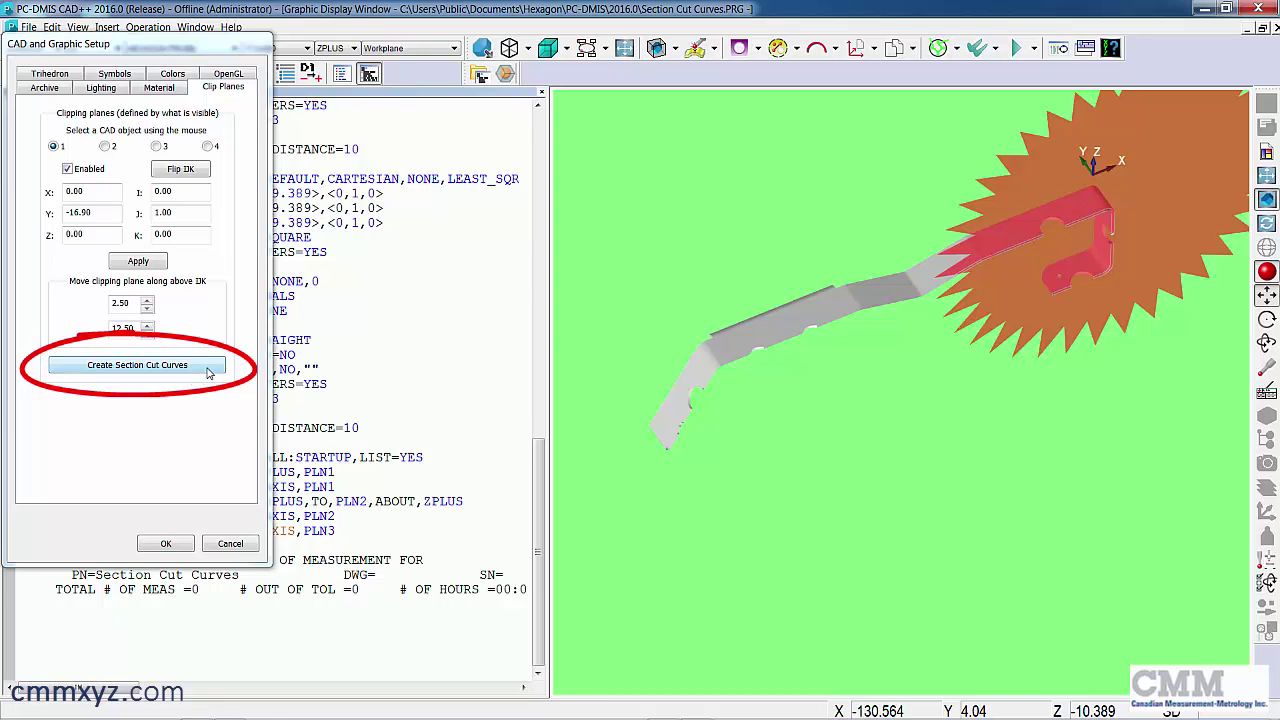
click(208, 372)
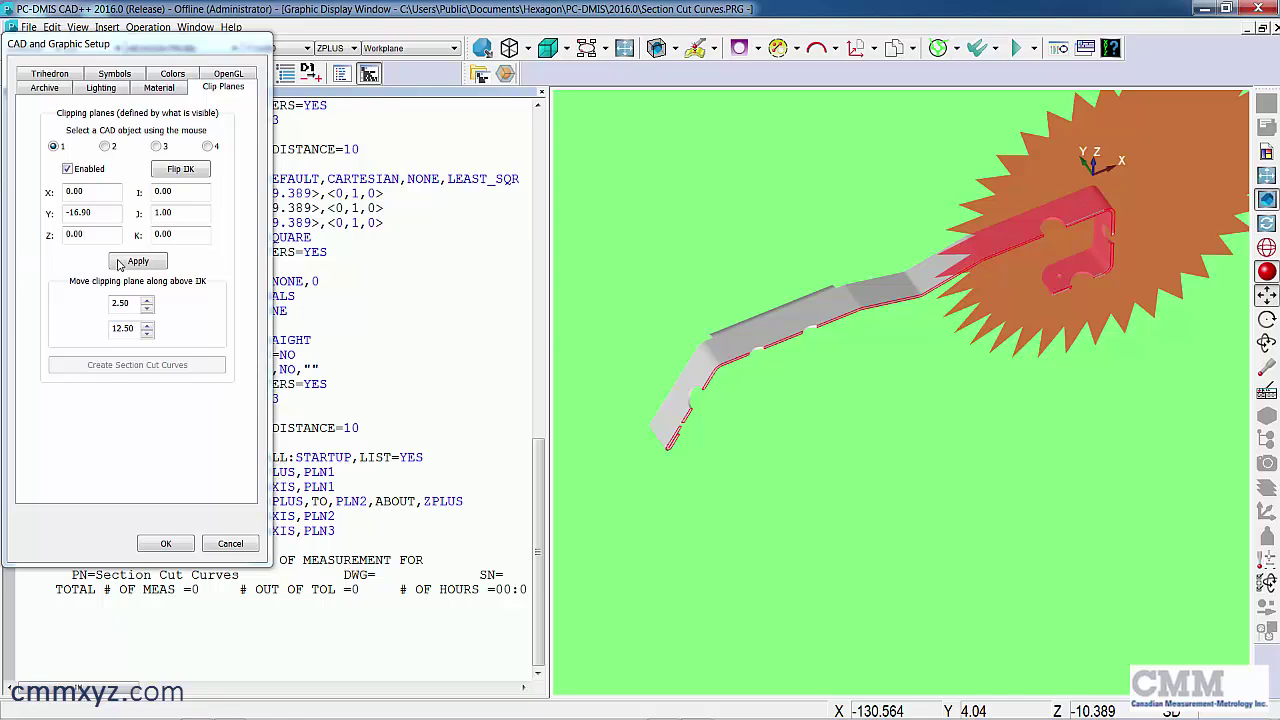
Step: Move the clipping plane to Y -118.50 and create a second section cut curve
click(111, 214)
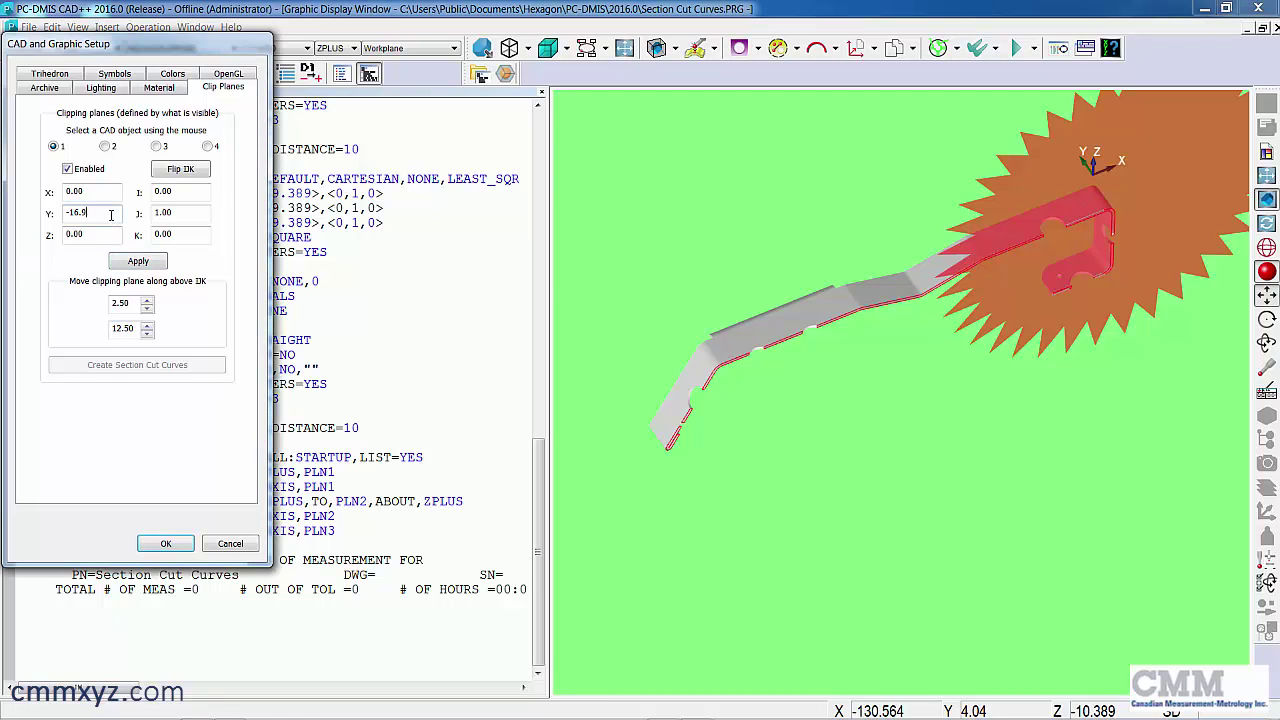
key(BackSpace)
key(BackSpace)
key(BackSpace)
click(140, 261)
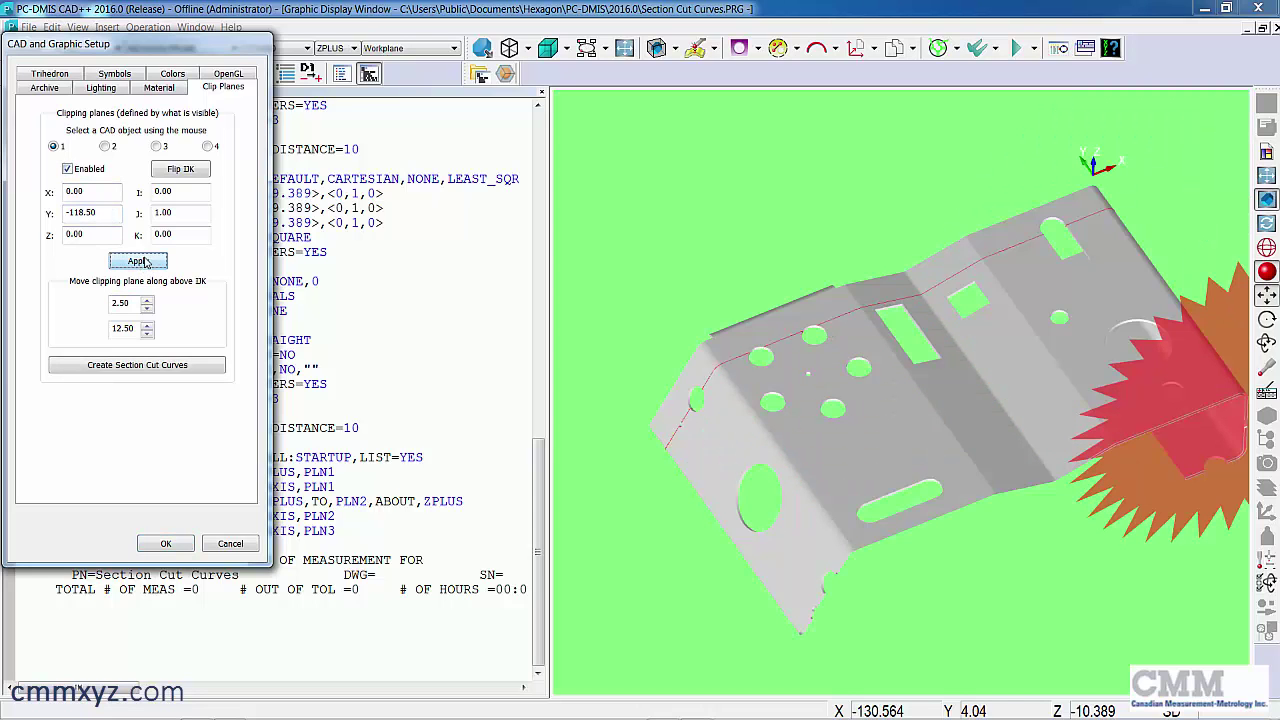
click(171, 366)
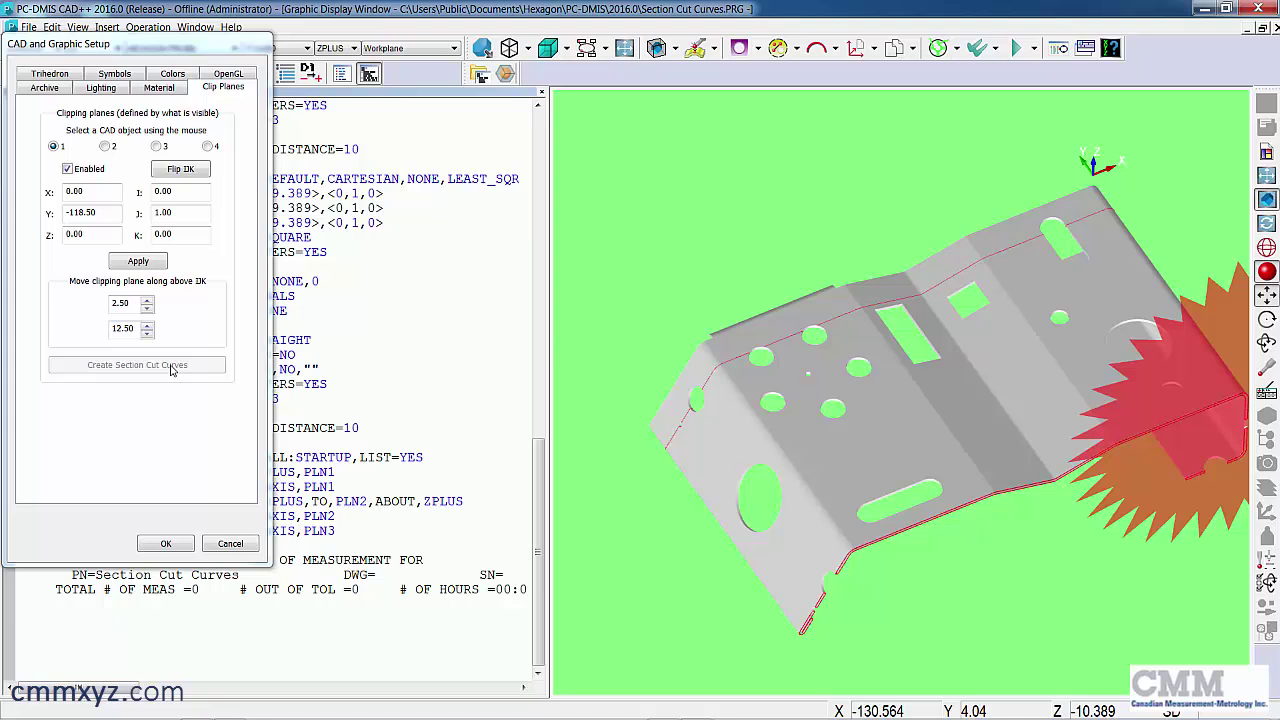
Step: Disable clipping plane 1 and close the CAD and Graphic Setup dialog with OK
click(68, 170)
click(68, 170)
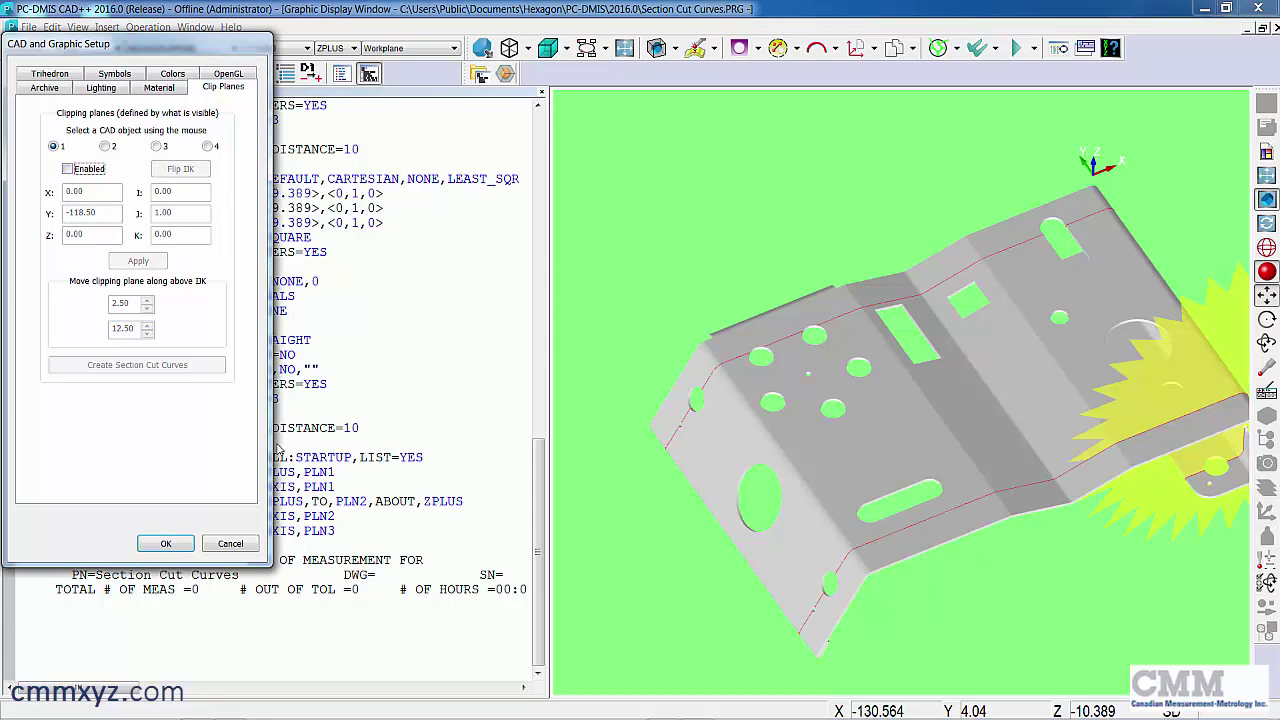
click(166, 543)
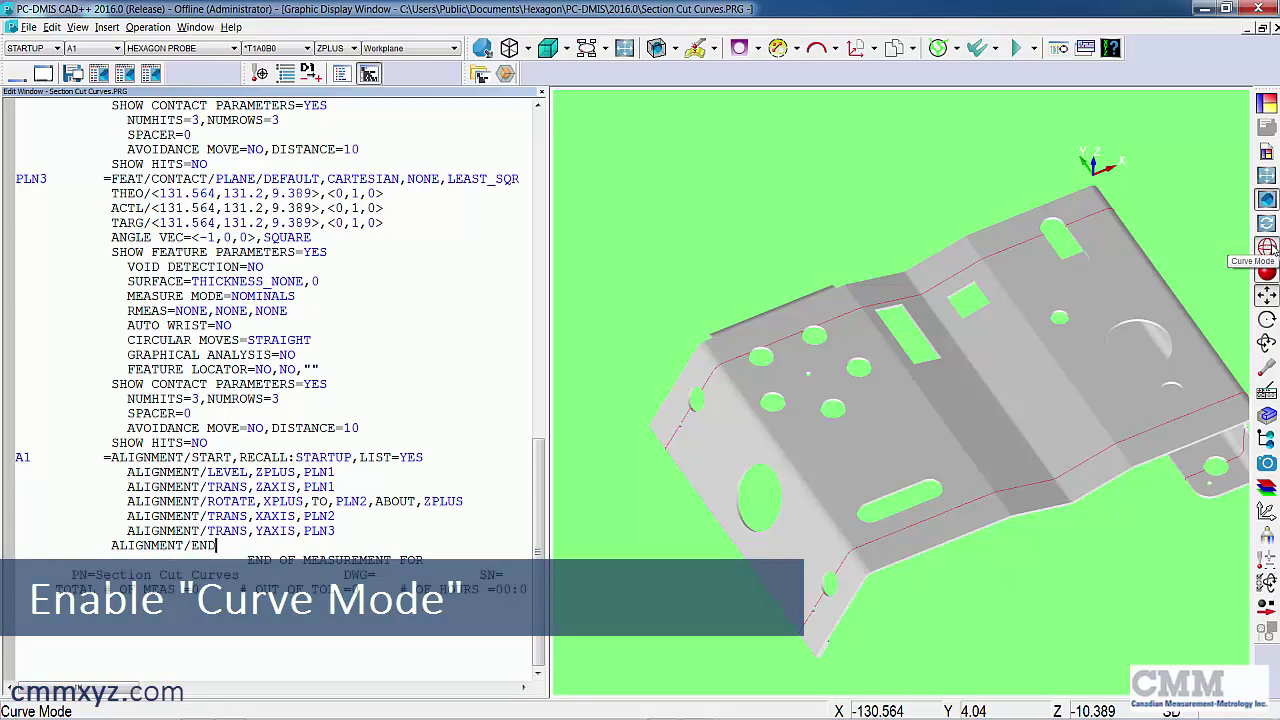
Step: In curve mode, probe points PNT9 to PNT15 along the Y -16.90 section curve
click(1267, 247)
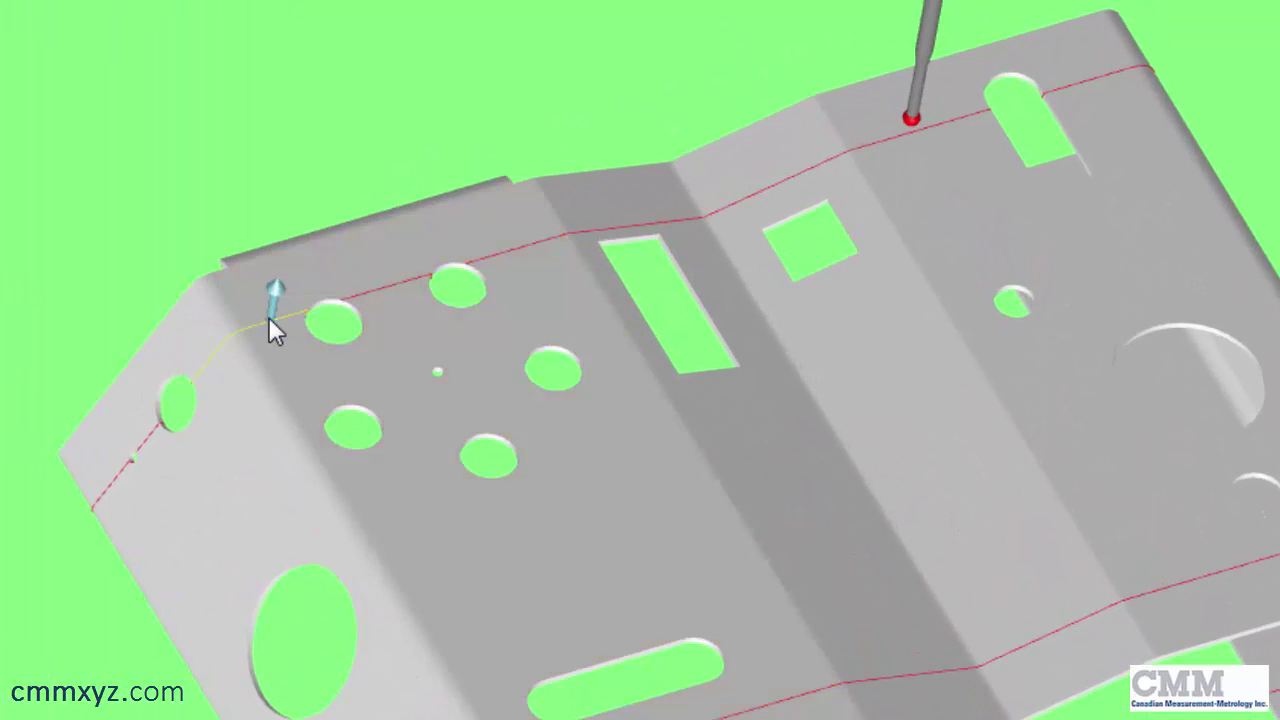
ctrl+shift+click(268, 316)
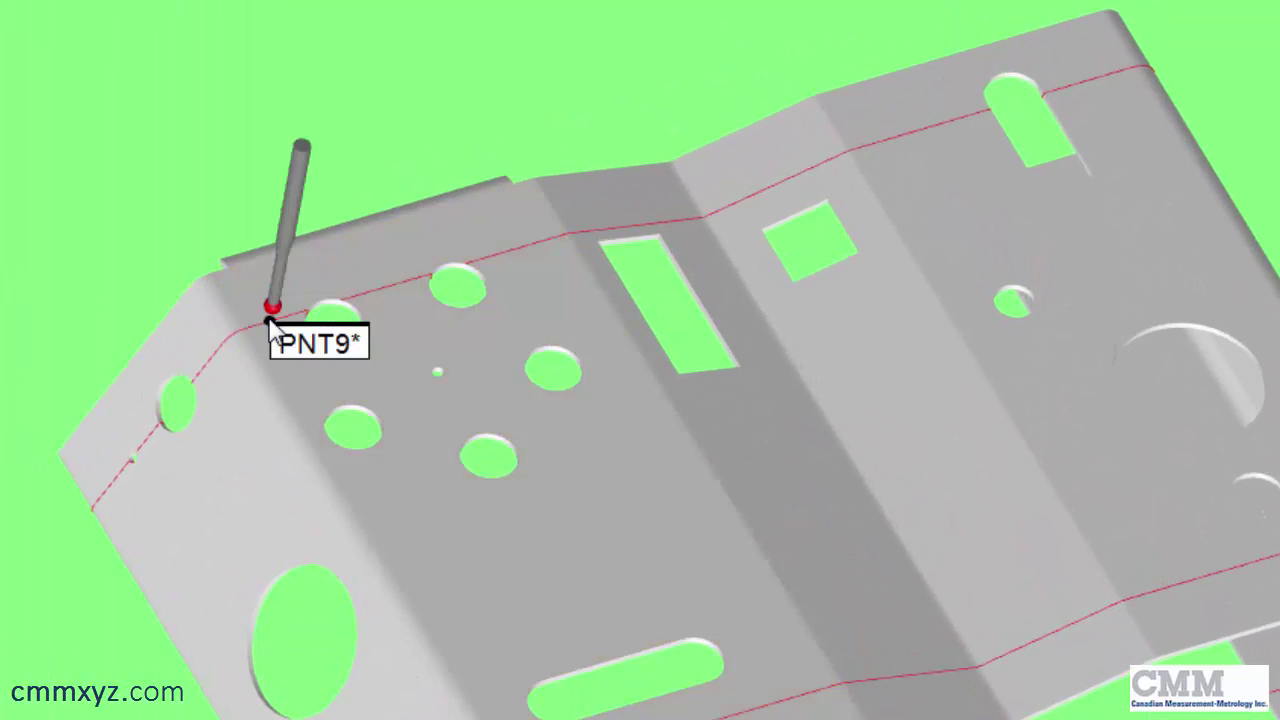
ctrl+shift+click(386, 286)
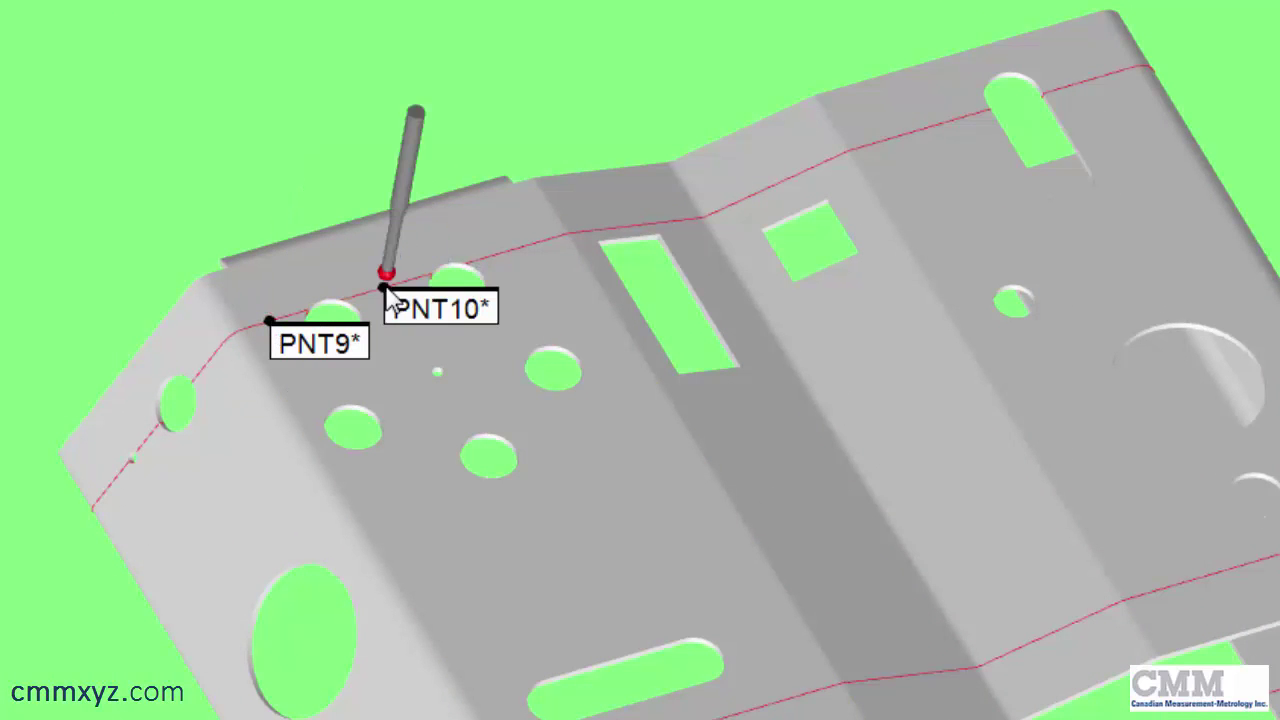
ctrl+shift+click(527, 243)
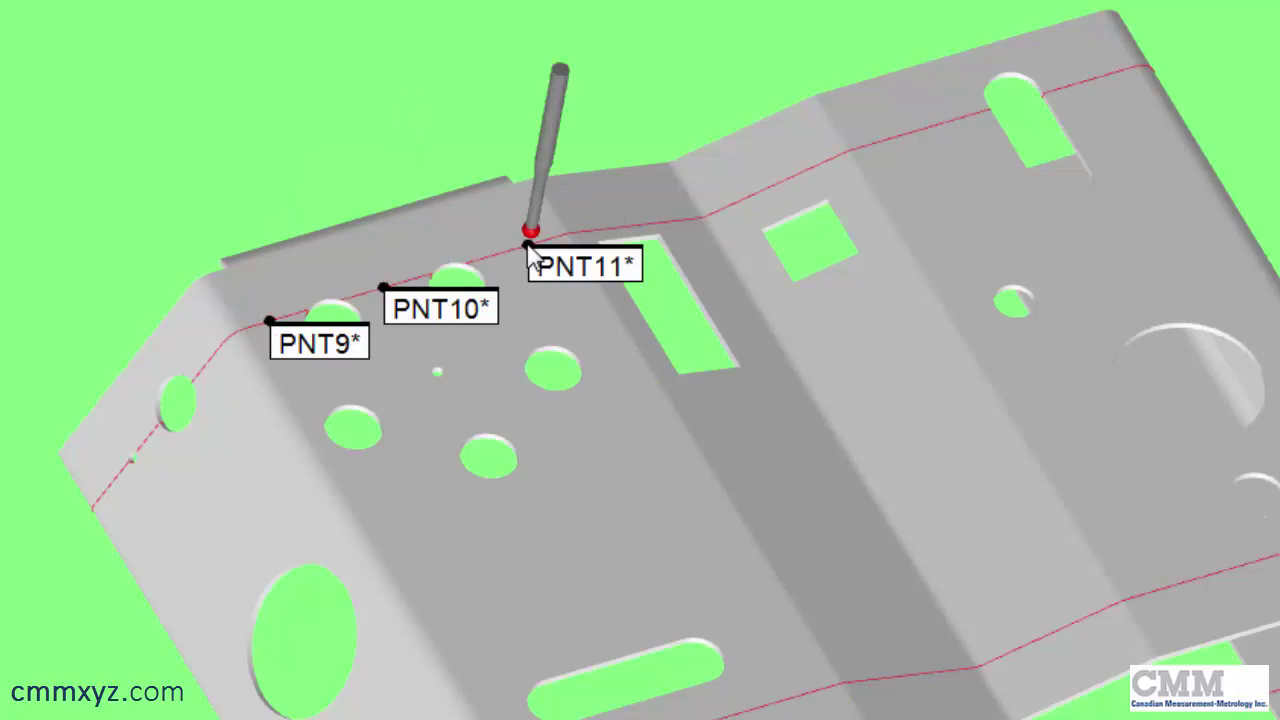
ctrl+shift+click(672, 218)
ctrl+shift+click(767, 186)
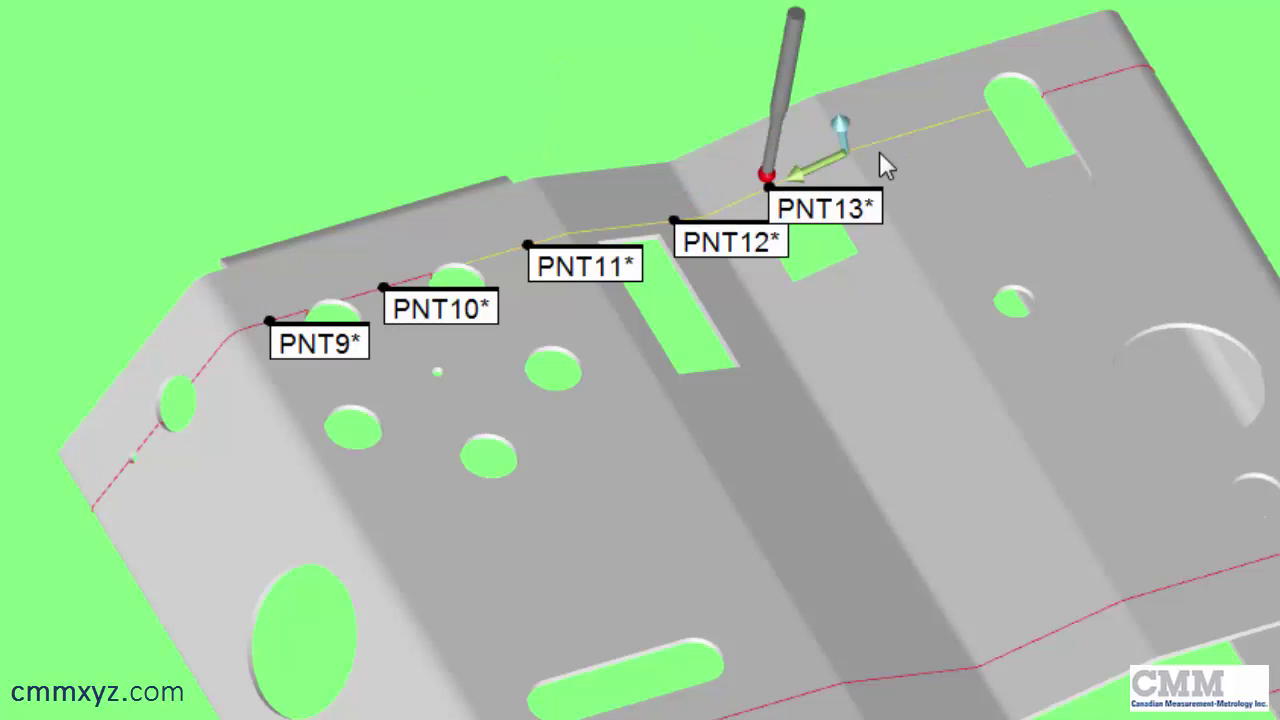
ctrl+shift+click(879, 142)
ctrl+shift+click(951, 120)
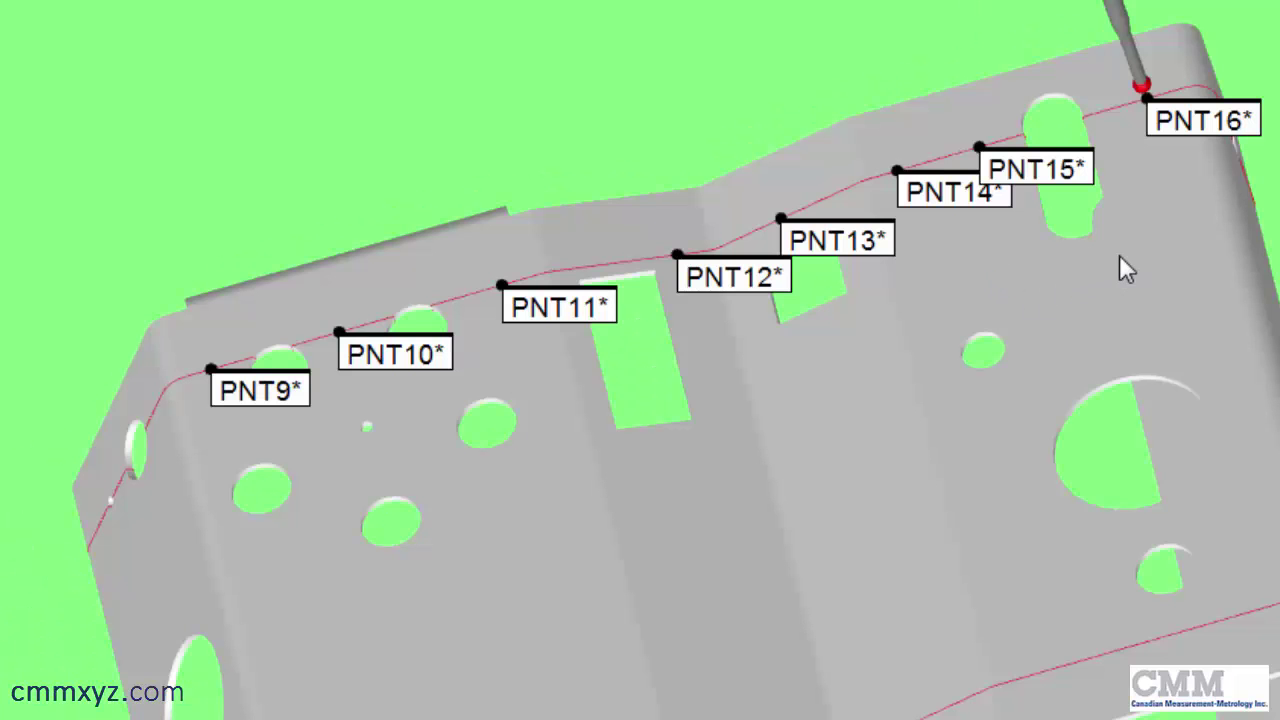
Step: Add the remaining points past the bend through PNT18 at the curve's end
middle_drag(1119, 254, 797, 128)
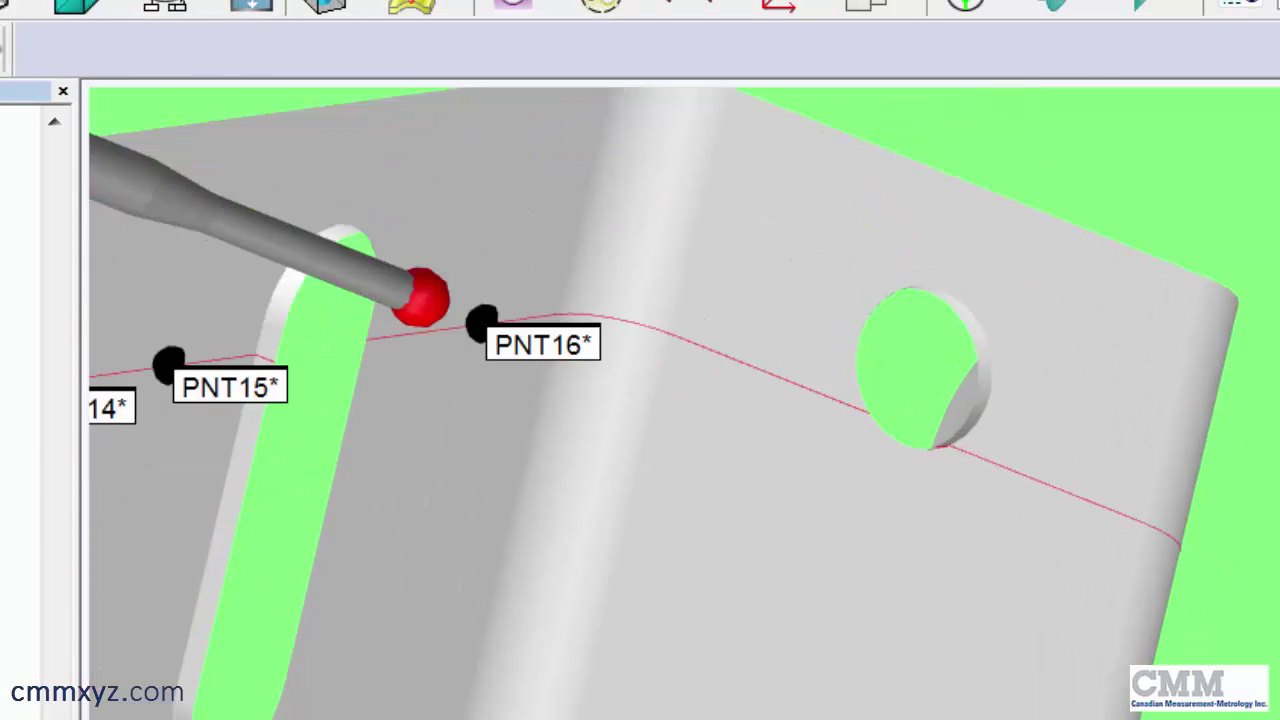
scroll(766, 694, up, 2)
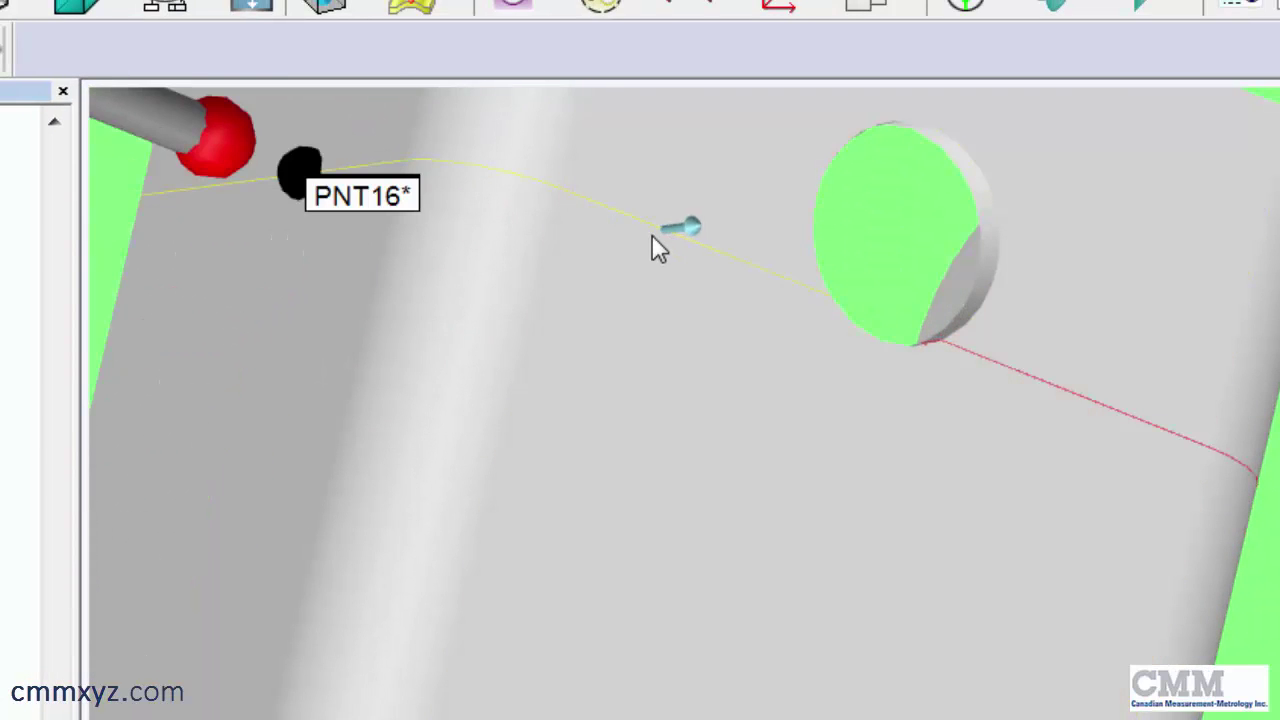
click(652, 238)
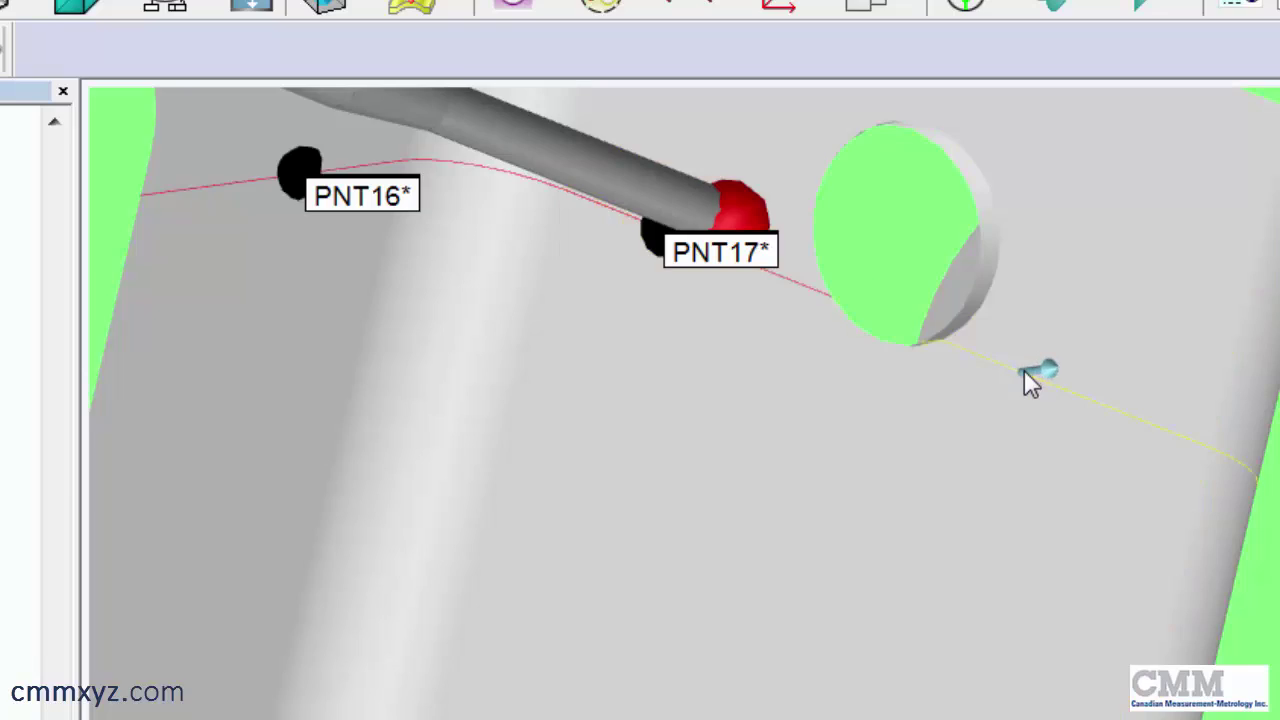
click(1024, 369)
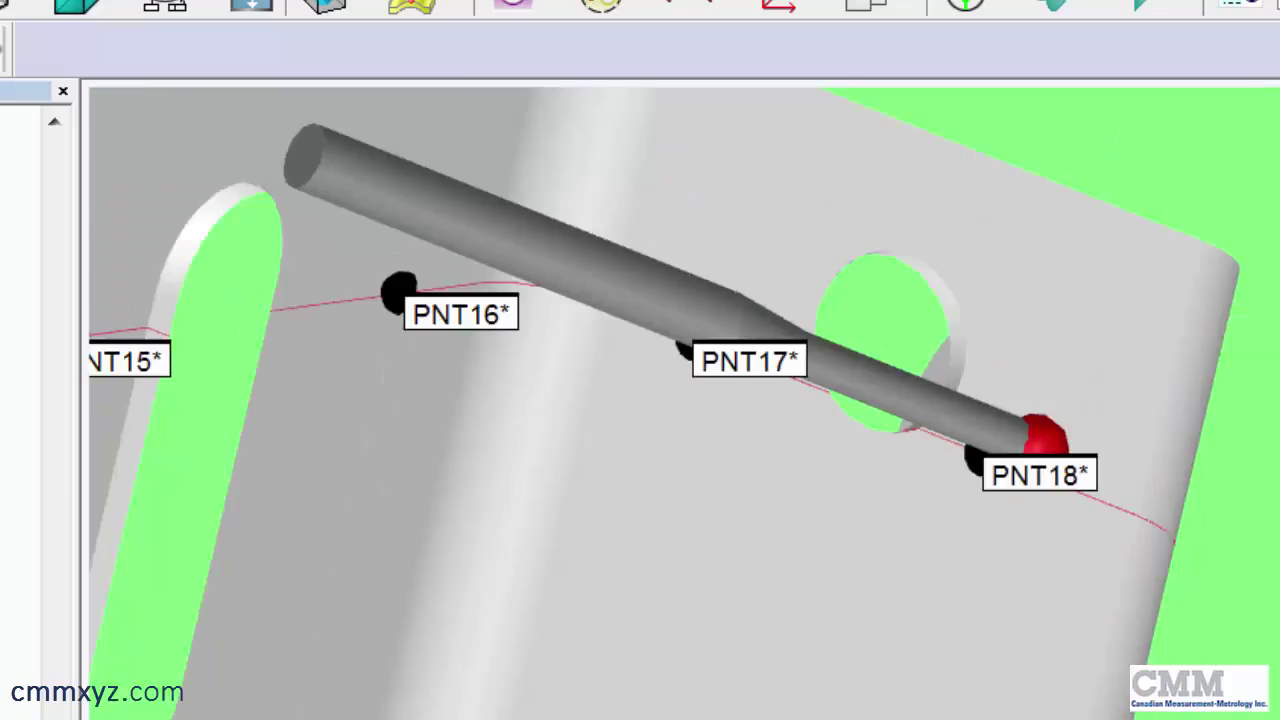
scroll(750, 705, down, 5)
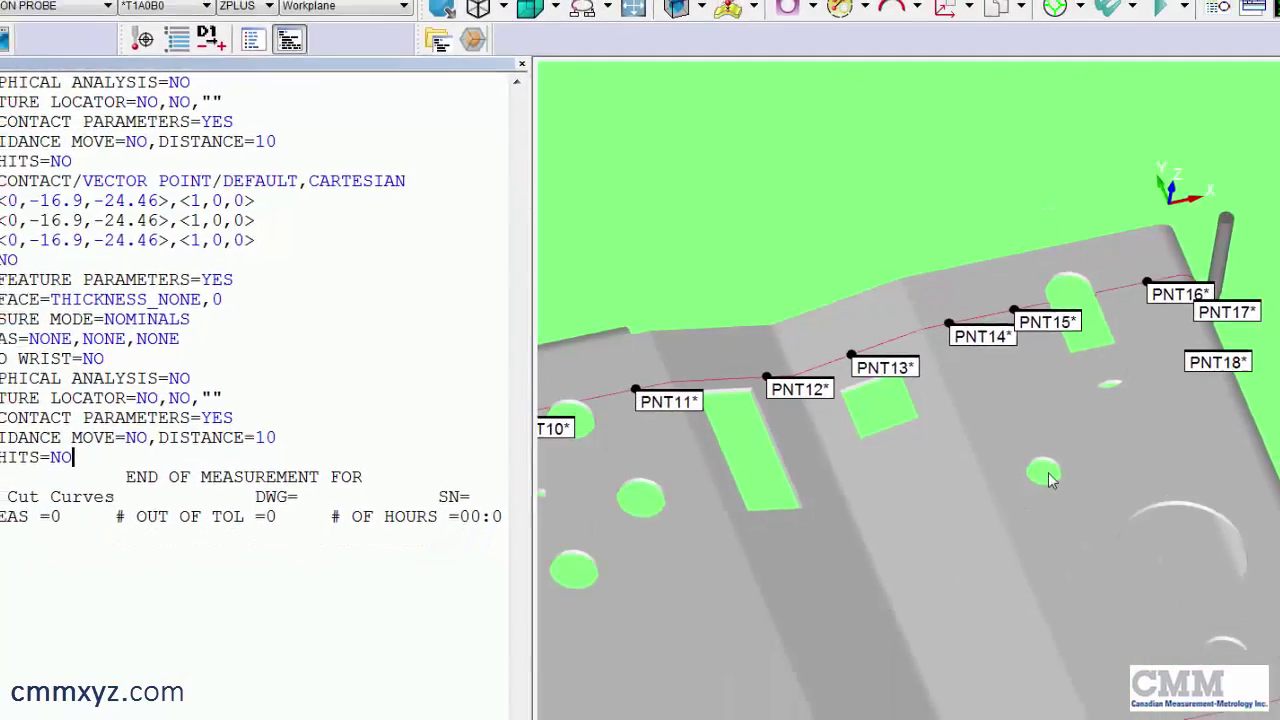
middle_drag(750, 600, 1040, 338)
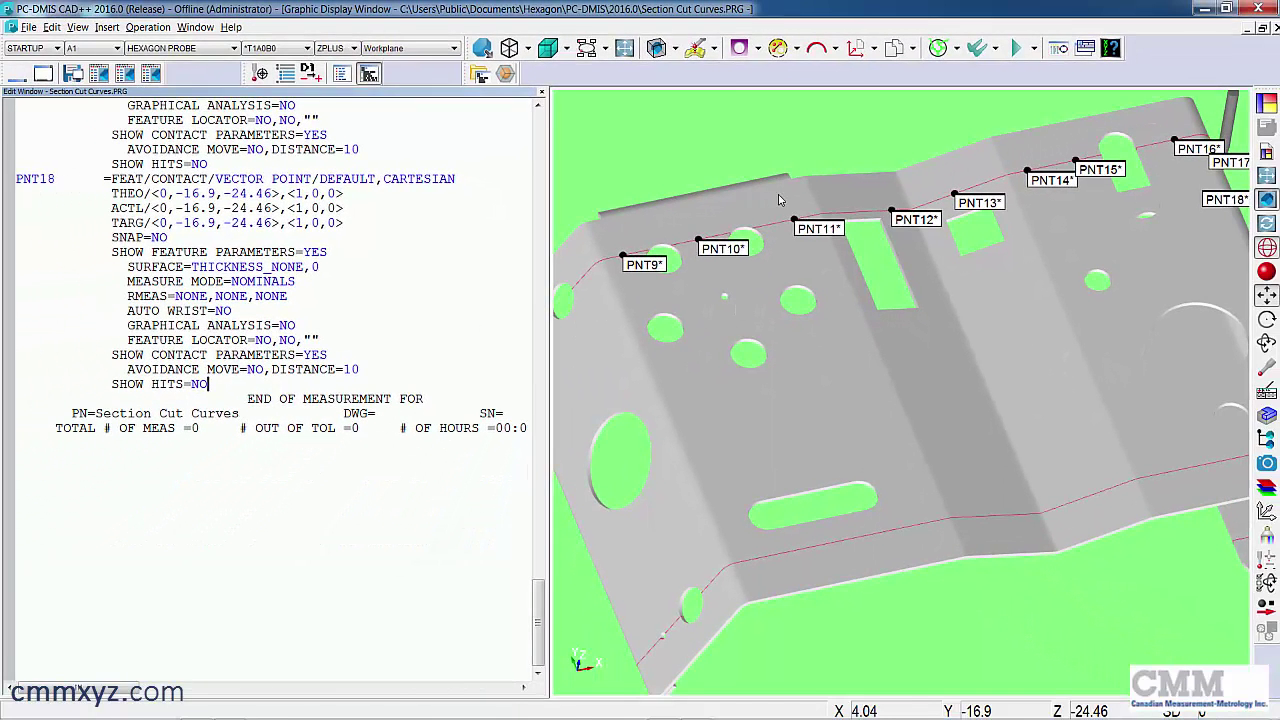
Step: Construct a set with ID SECTION EE from points PNT9 through PNT18
click(778, 50)
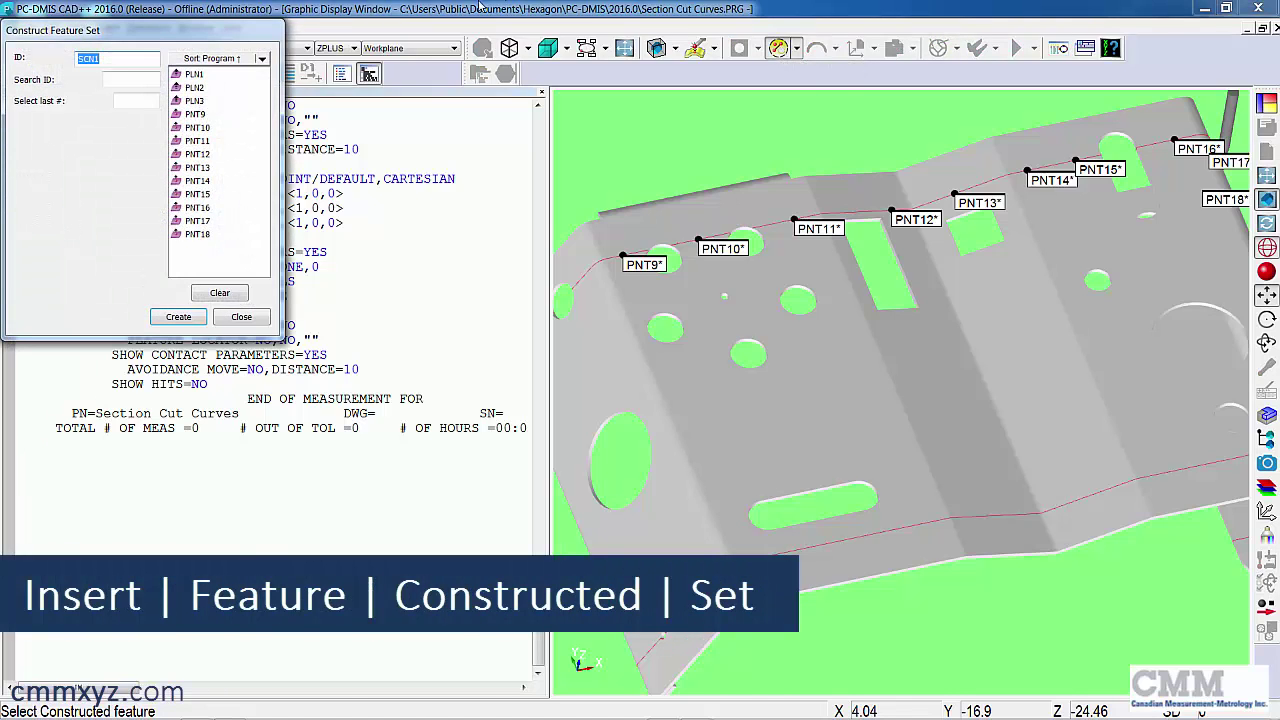
click(198, 115)
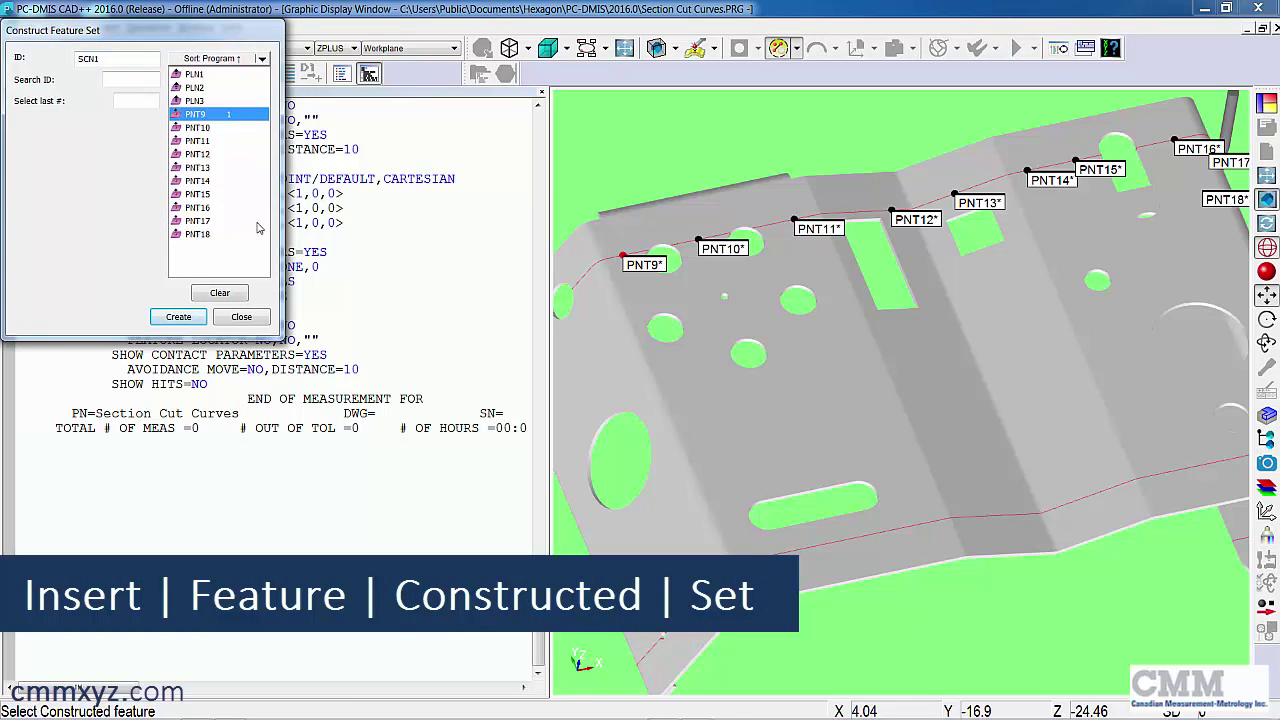
shift+click(204, 236)
drag(130, 59, 3, 62)
text(section ee)
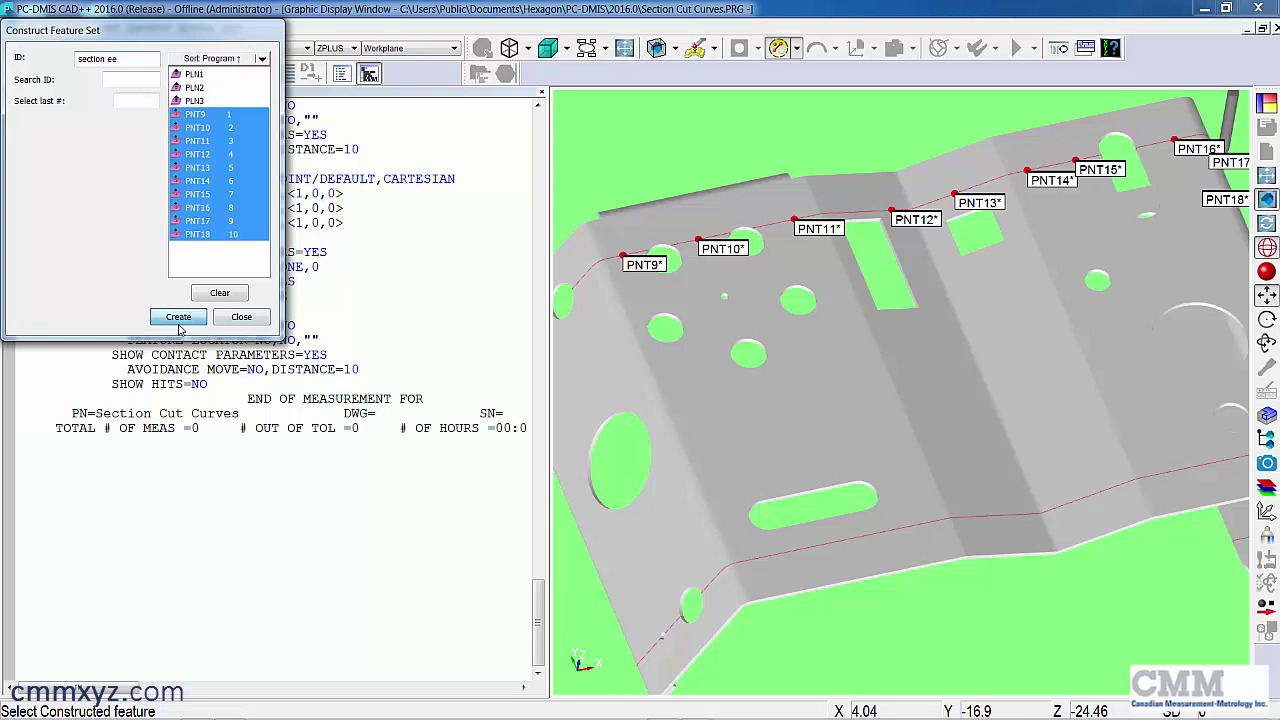
click(178, 318)
click(258, 319)
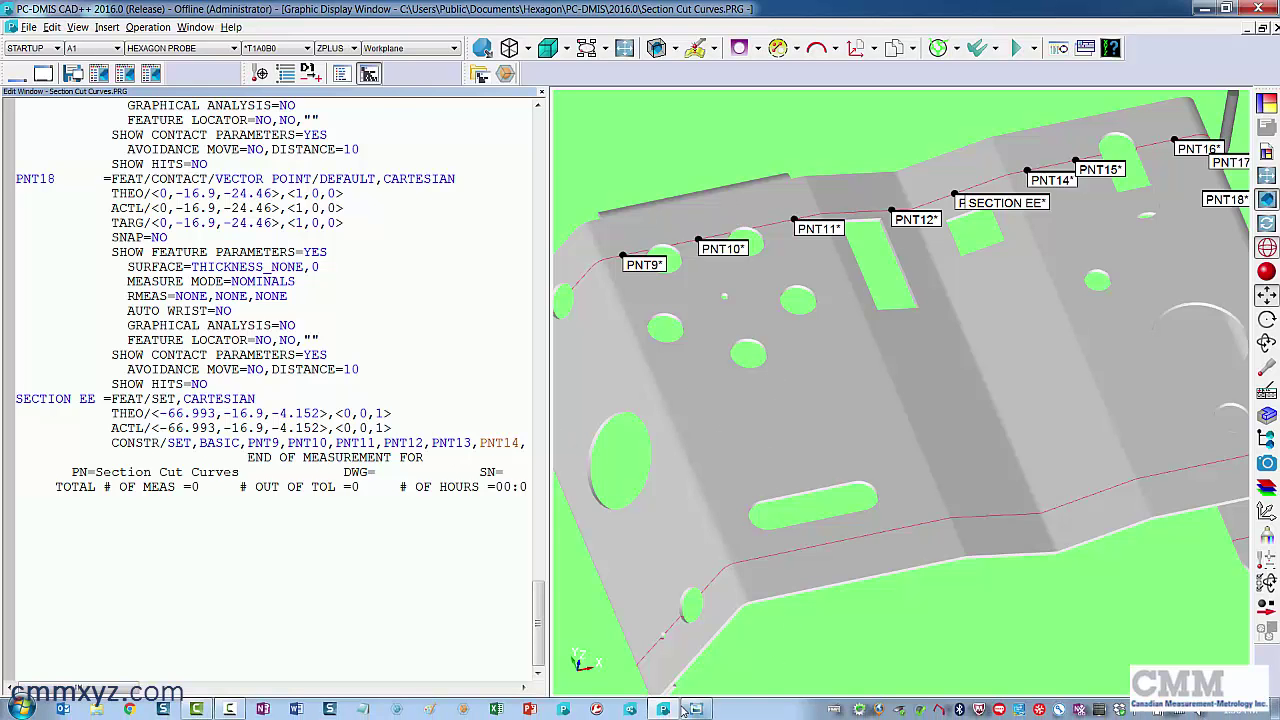
click(698, 709)
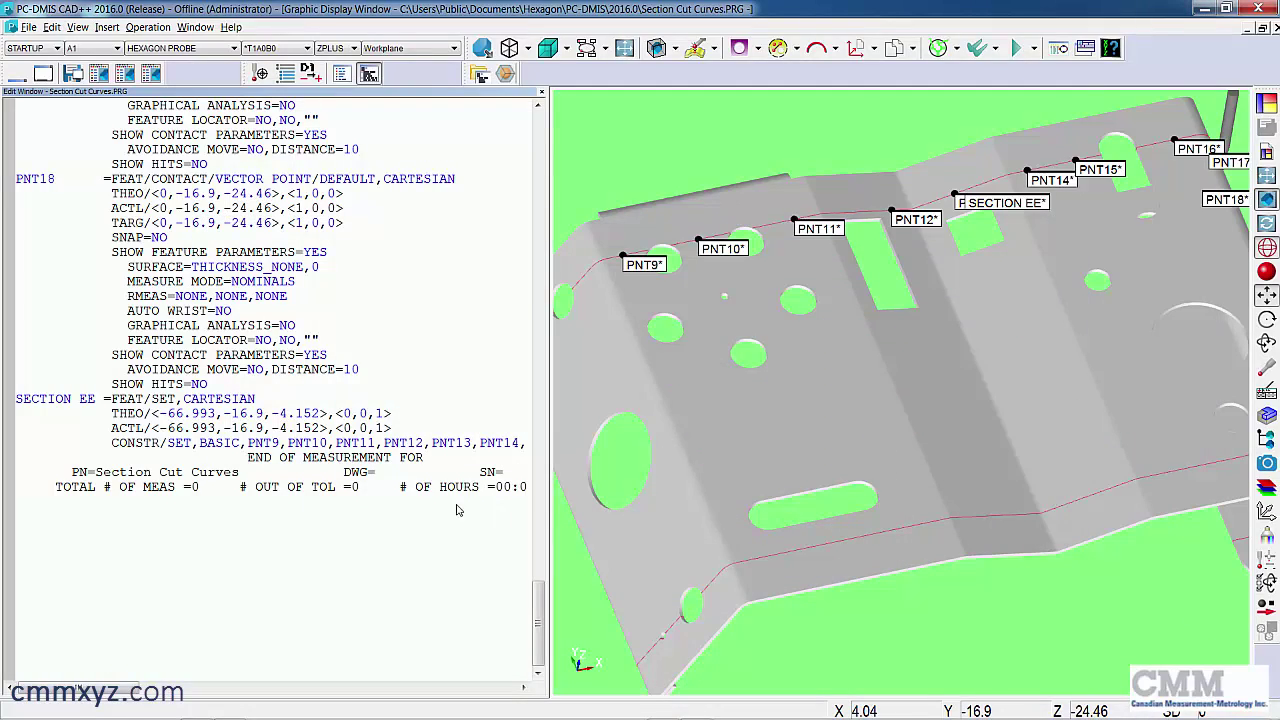
Step: Add line profile dimension FCFPROF1 on SECTION EE with its tolerance changed from 0.01 to 2
click(817, 50)
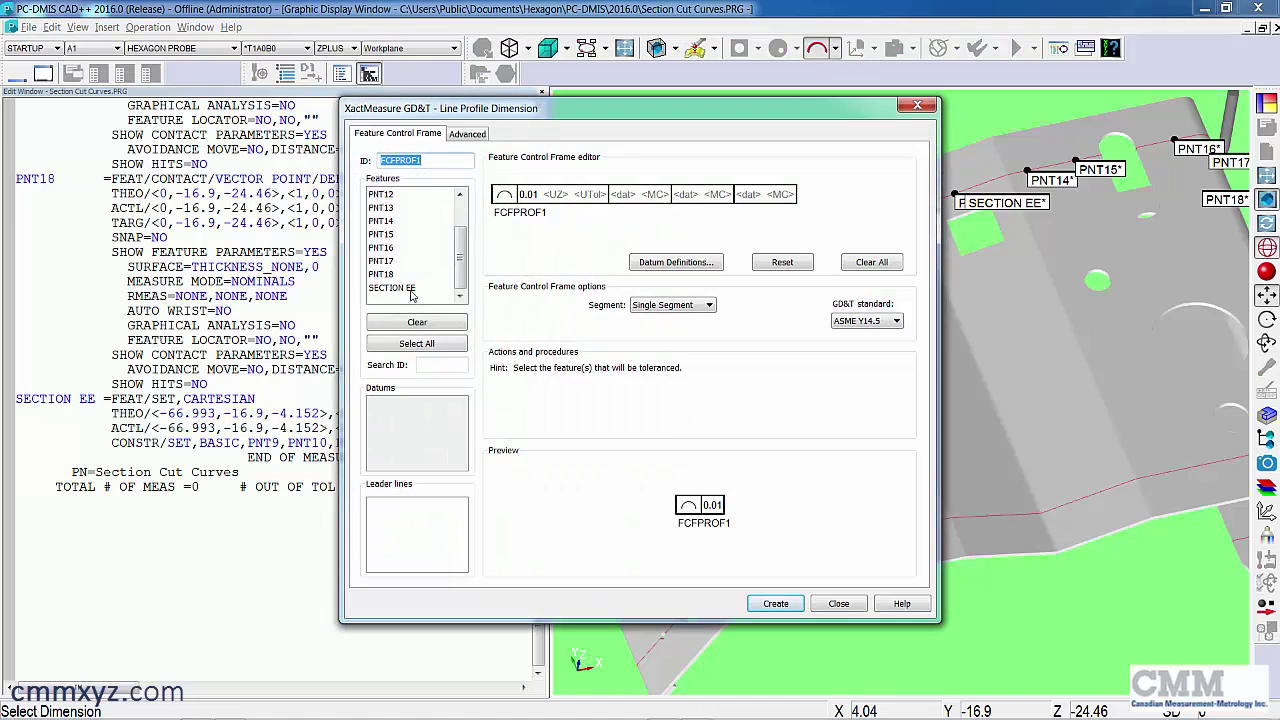
click(402, 289)
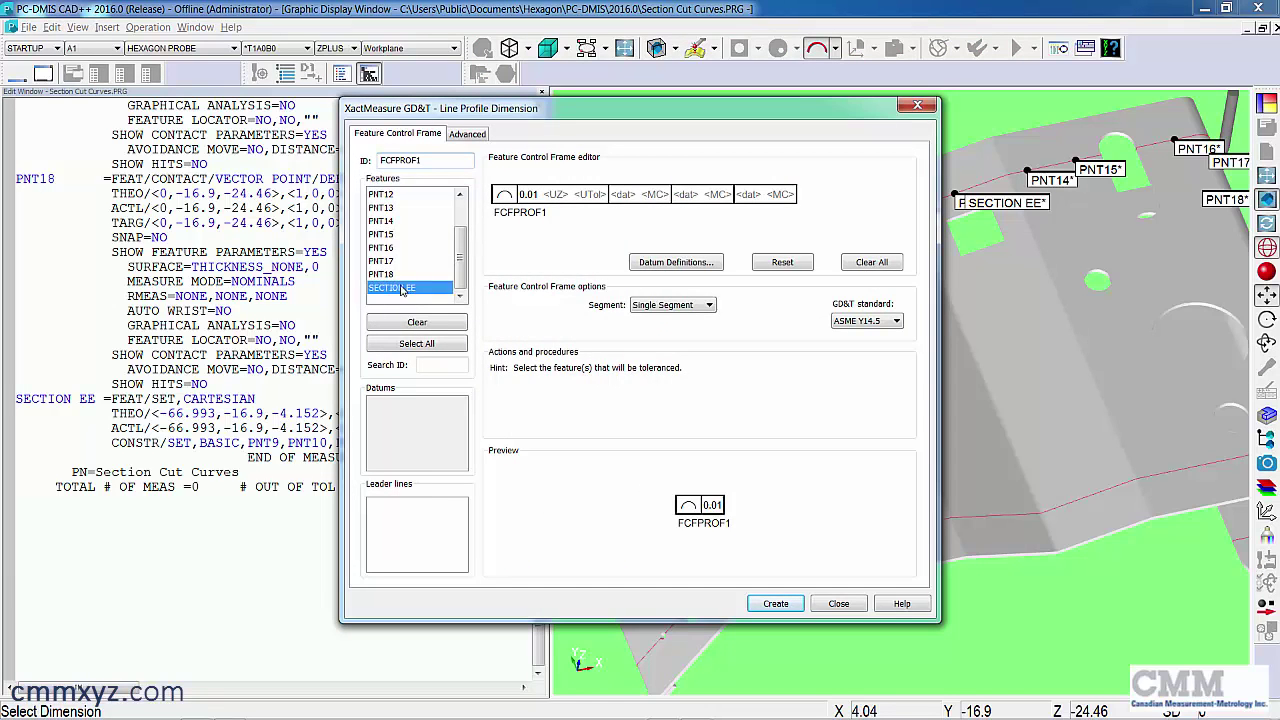
click(528, 193)
double_click(528, 193)
text(2)
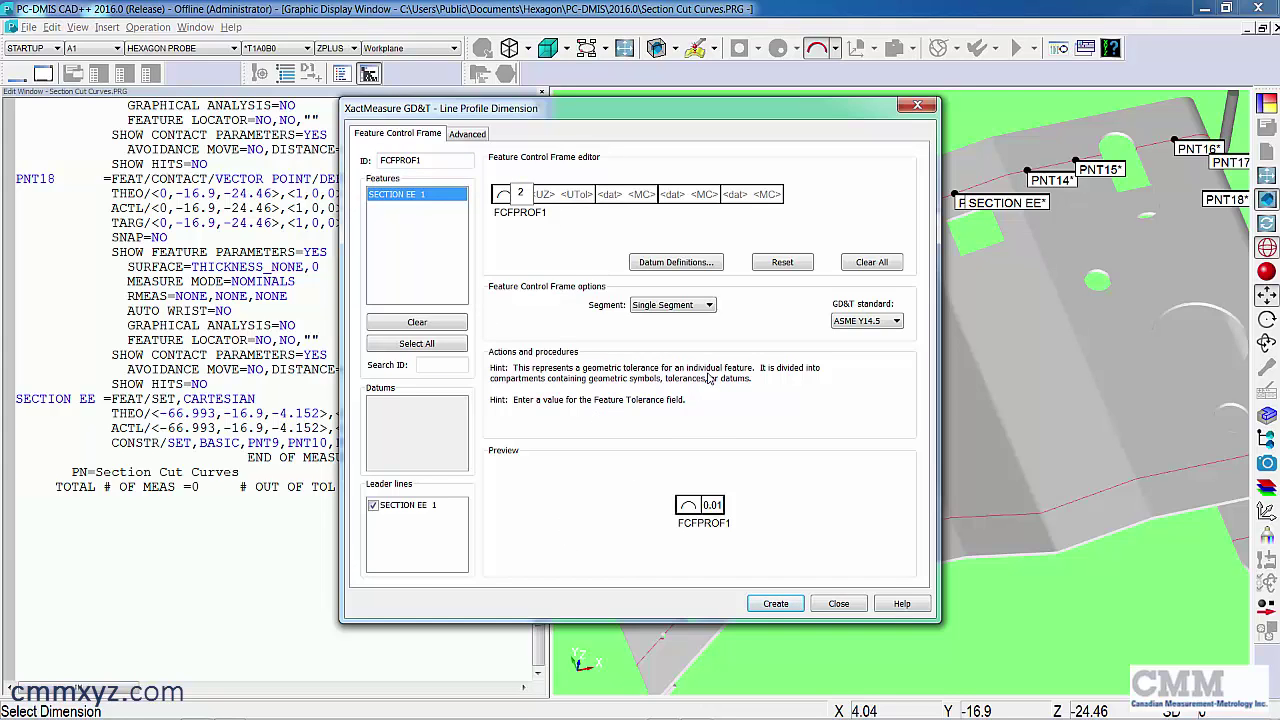
key(Tab)
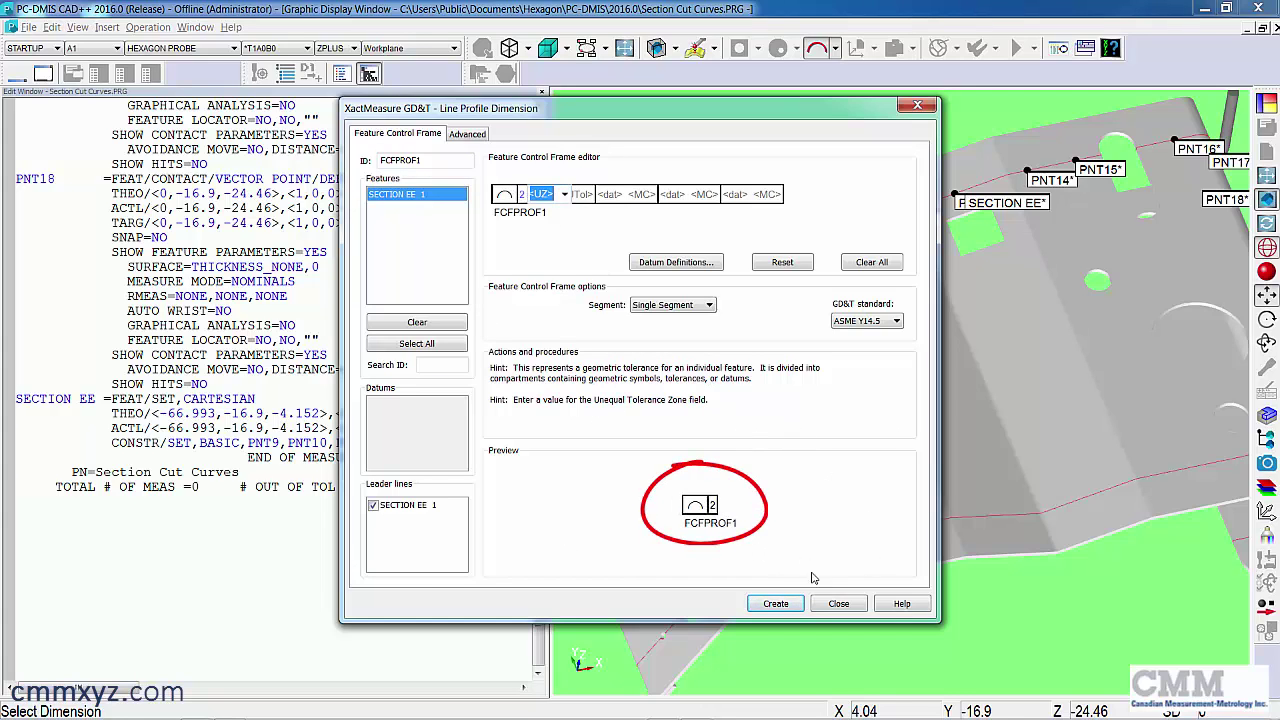
click(776, 604)
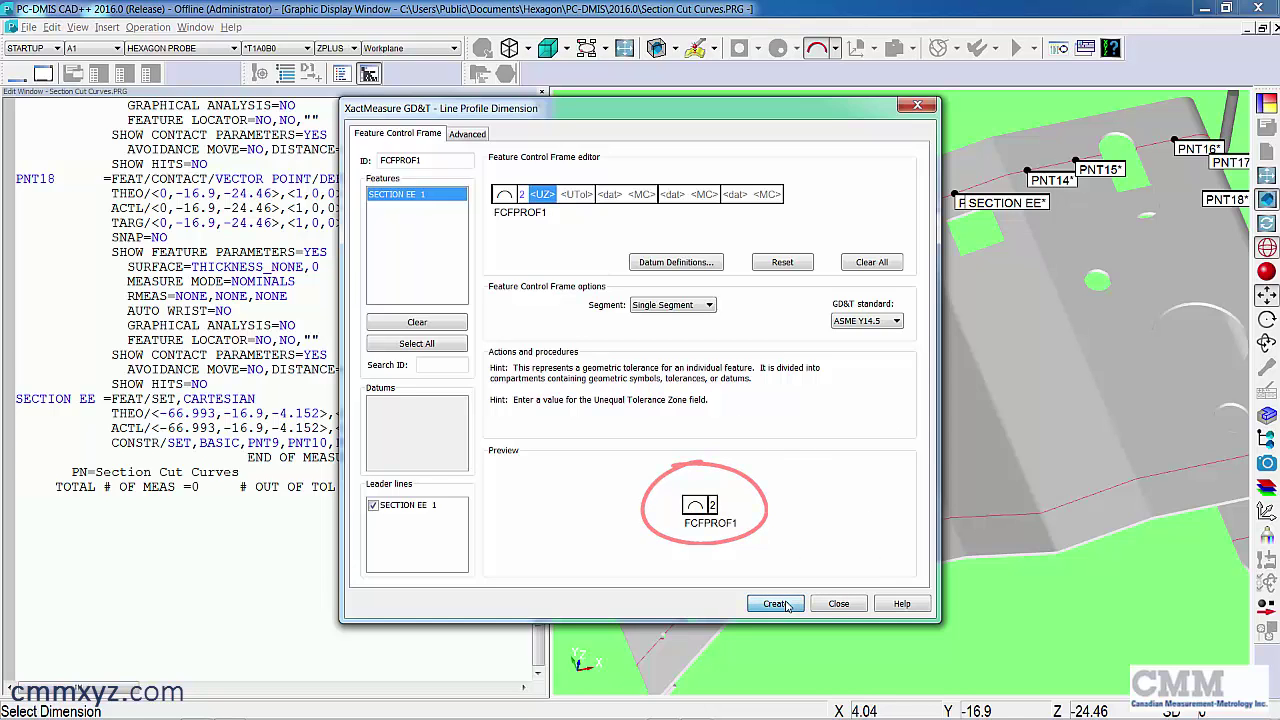
click(838, 604)
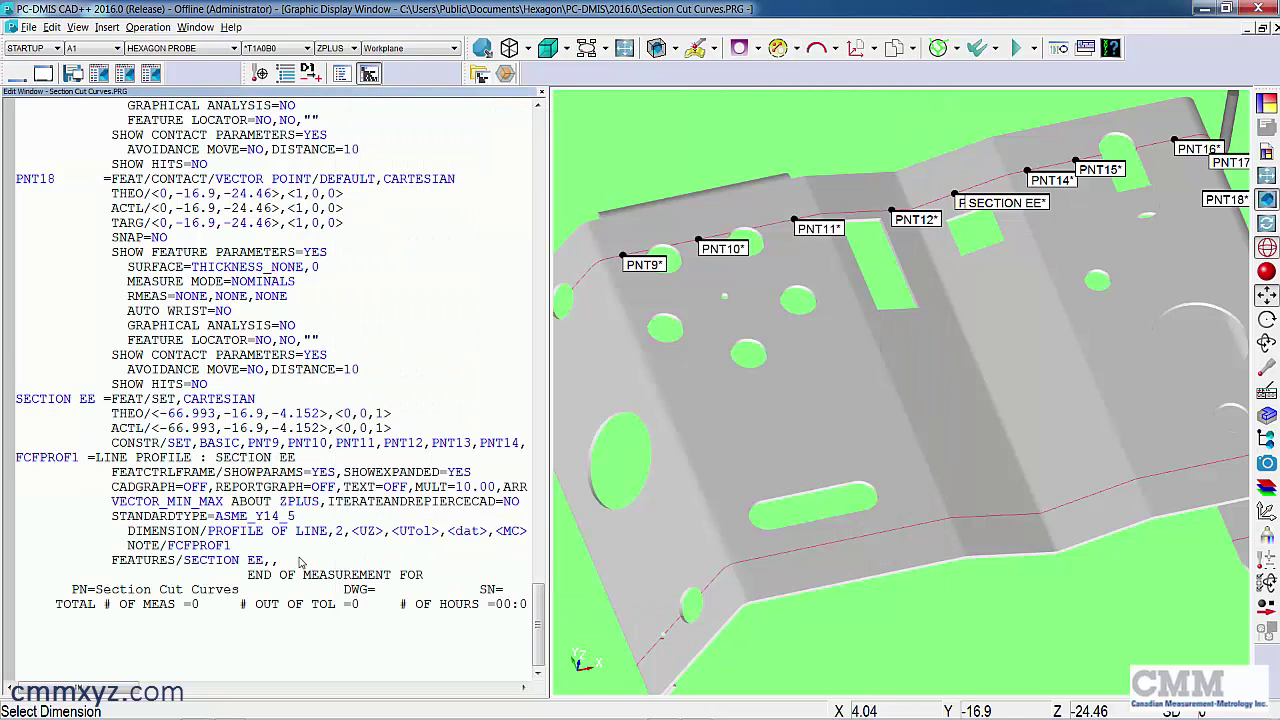